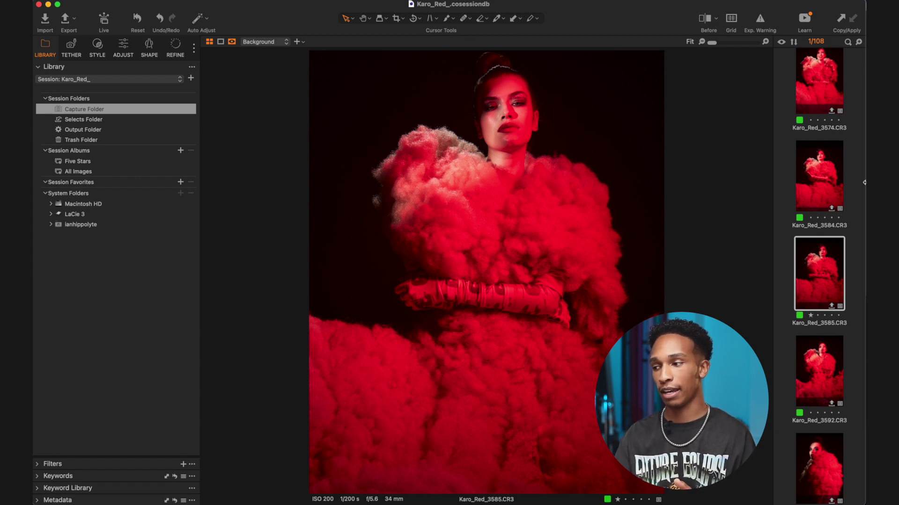
Step: Browse the session thumbnails, view Karo_Red_3563.CR3 and return to Karo_Red_3585.CR3
{"action": "scroll", "coordinate": [847, 209], "scroll_direction": "up", "scroll_amount": 10}
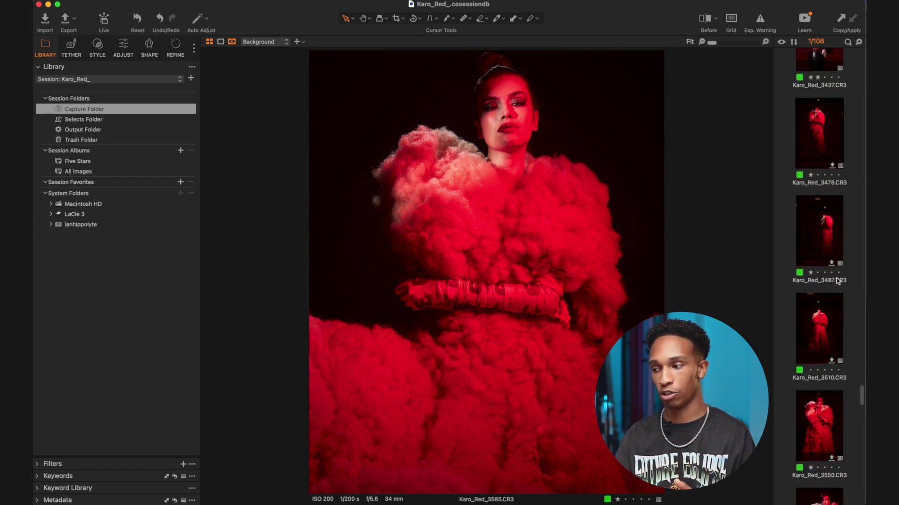
{"action": "scroll", "coordinate": [831, 334], "scroll_direction": "down", "scroll_amount": 5}
{"action": "left_click", "coordinate": [829, 327]}
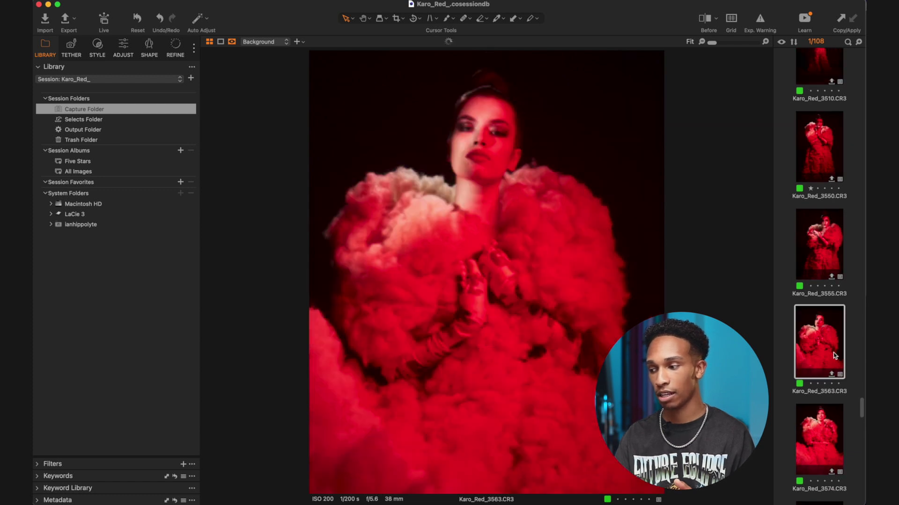
{"action": "scroll", "coordinate": [831, 336], "scroll_direction": "down", "scroll_amount": 4}
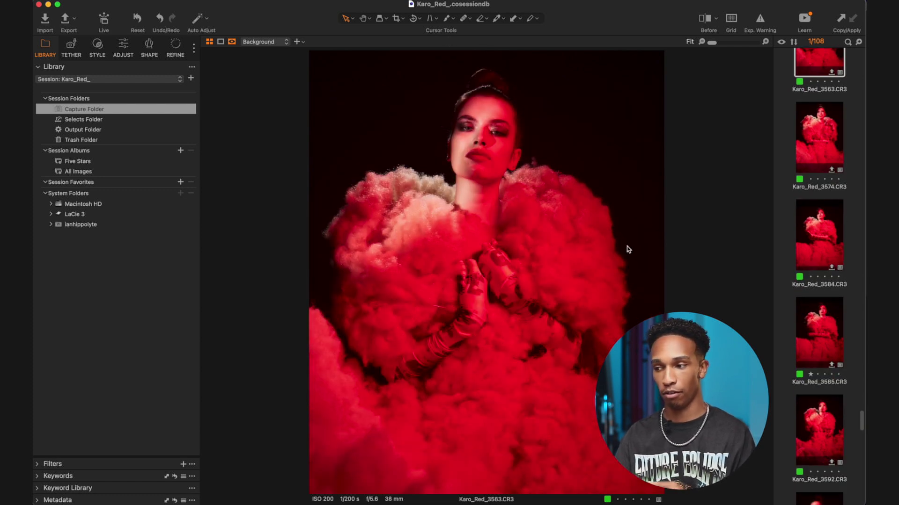
{"action": "left_click", "coordinate": [803, 372]}
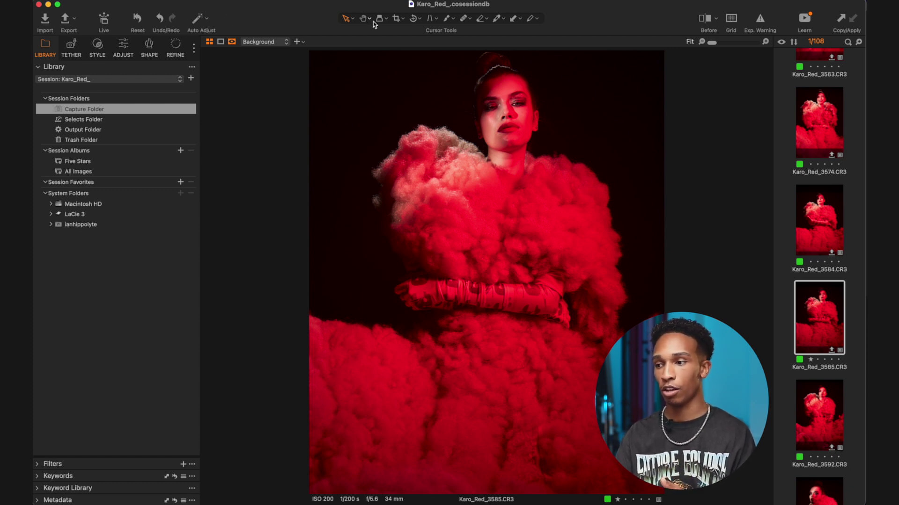
Step: Check the crop aspect ratio list with 4x5 as the ratio, and activate the retouching cursor tool
{"action": "left_click", "coordinate": [402, 19]}
{"action": "left_click", "coordinate": [422, 126]}
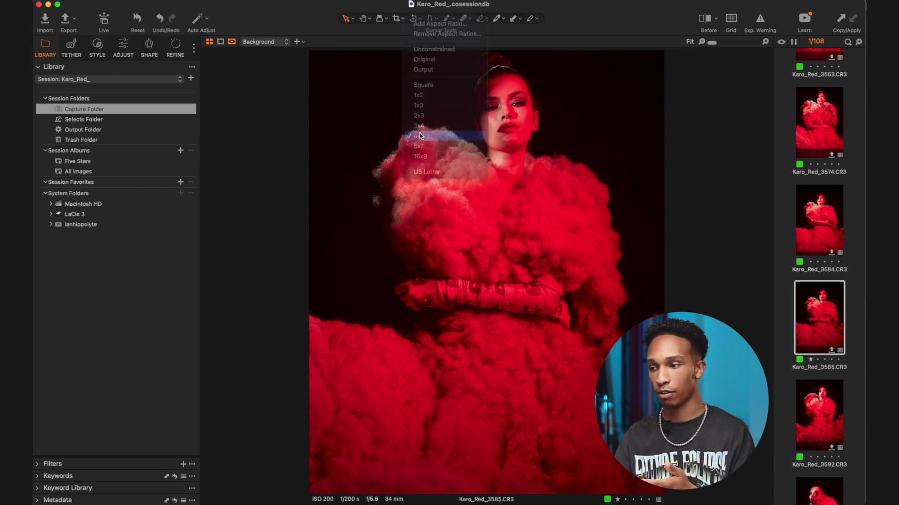
{"action": "left_click", "coordinate": [448, 19]}
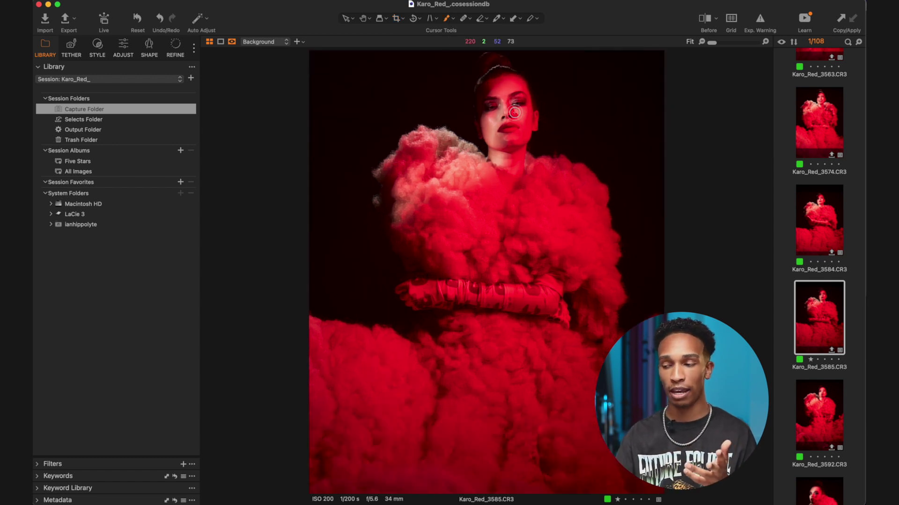
Step: Compare the photo before and after its edits with the split slider and the full view, and turn the comparison off
{"action": "left_click", "coordinate": [710, 19]}
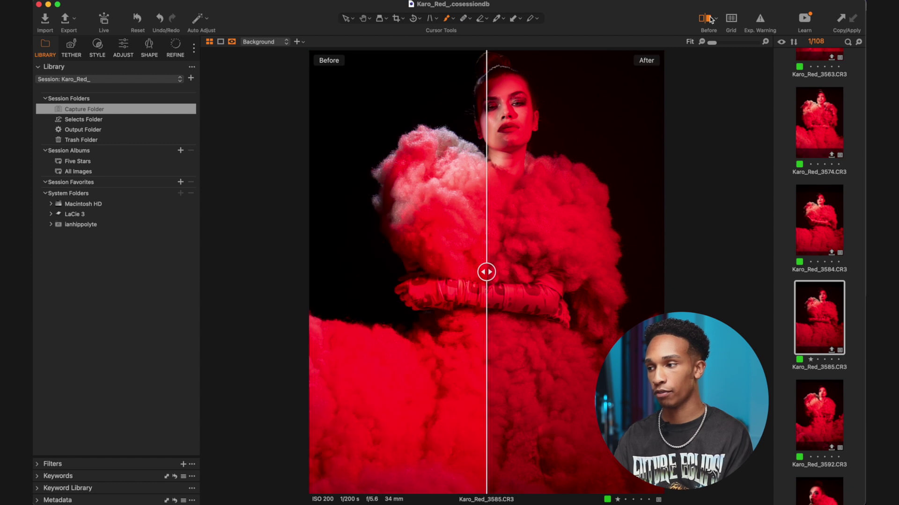
{"action": "left_click_drag", "start_coordinate": [487, 272], "coordinate": [274, 260]}
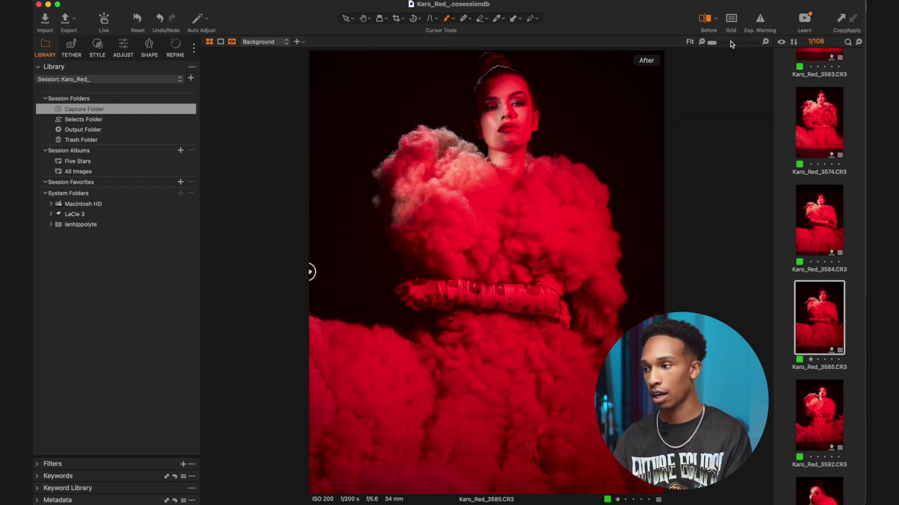
{"action": "left_click", "coordinate": [716, 19]}
{"action": "left_click", "coordinate": [709, 28]}
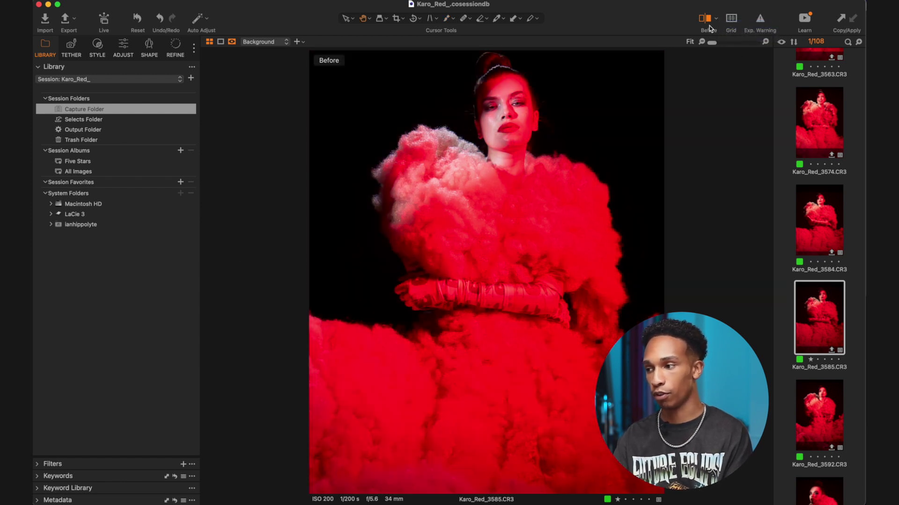
{"action": "left_click", "coordinate": [708, 21]}
{"action": "left_click", "coordinate": [708, 20]}
{"action": "left_click", "coordinate": [708, 20]}
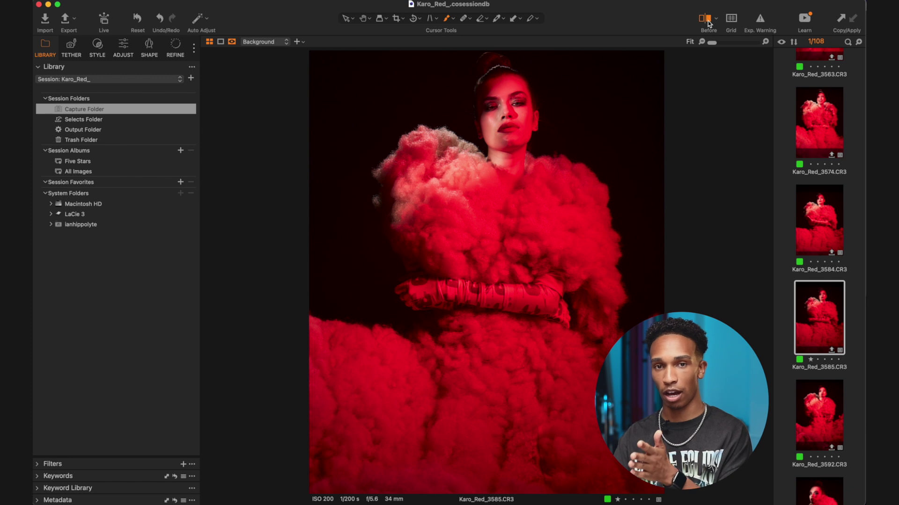
{"action": "left_click", "coordinate": [707, 21]}
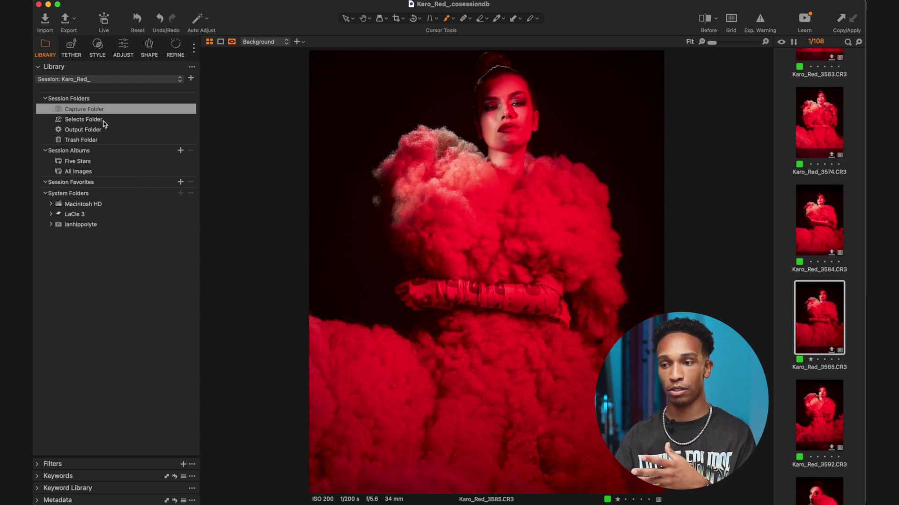
Step: Expand the library's Filters and look through the Rating and Color Tag categories
{"action": "left_click", "coordinate": [42, 464]}
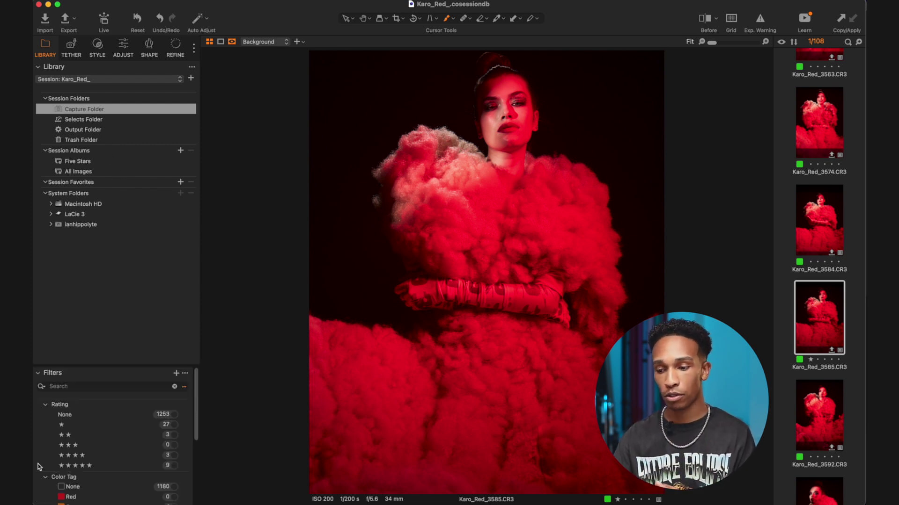
{"action": "scroll", "coordinate": [70, 435], "scroll_direction": "down", "scroll_amount": 2}
{"action": "scroll", "coordinate": [97, 426], "scroll_direction": "up", "scroll_amount": 3}
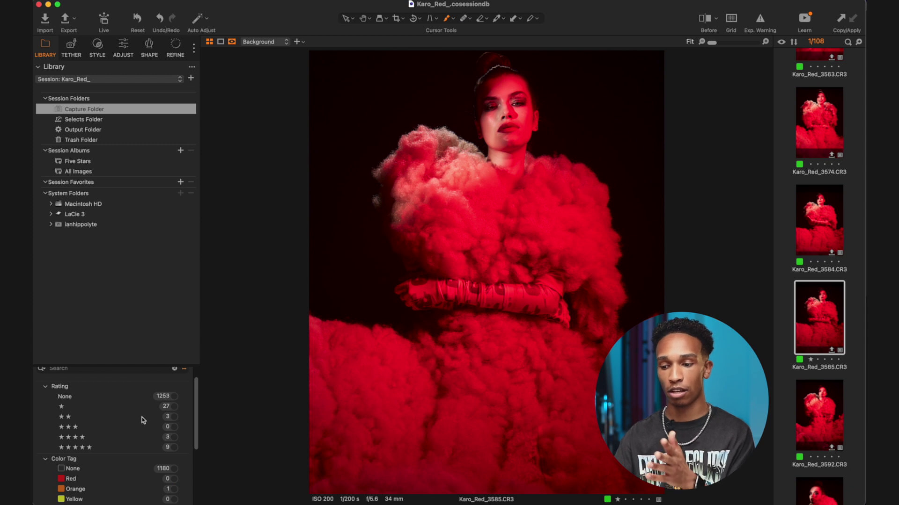
{"action": "scroll", "coordinate": [141, 419], "scroll_direction": "down", "scroll_amount": 4}
Step: Look over the tethering tools, and the Base Characteristics and Styles and Presets tools
{"action": "left_click", "coordinate": [74, 52]}
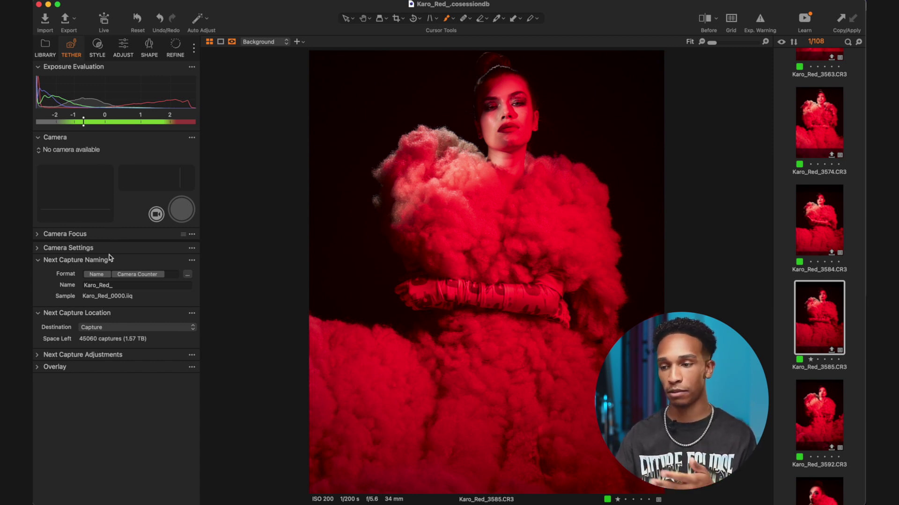
{"action": "left_click", "coordinate": [96, 47]}
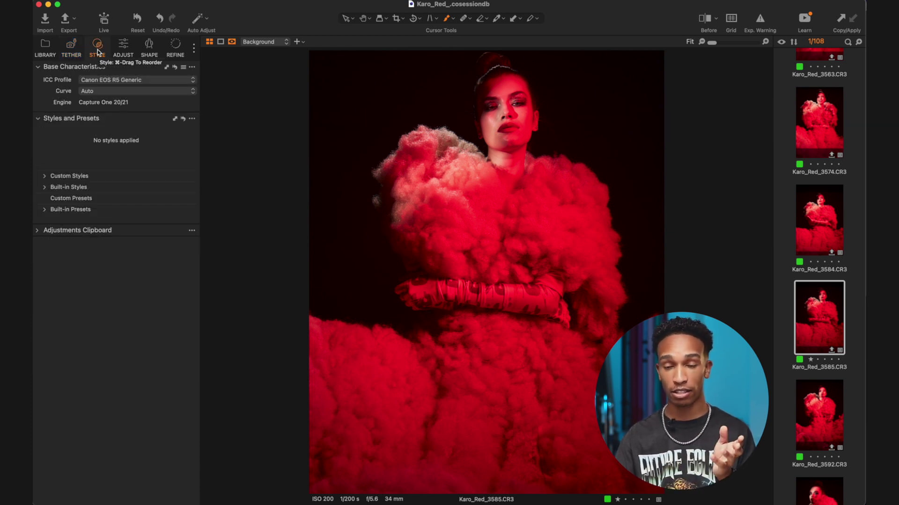
Step: Examine the photo's adjustment tools, expanding Curve and Levels briefly and collapsing them again
{"action": "left_click", "coordinate": [124, 48]}
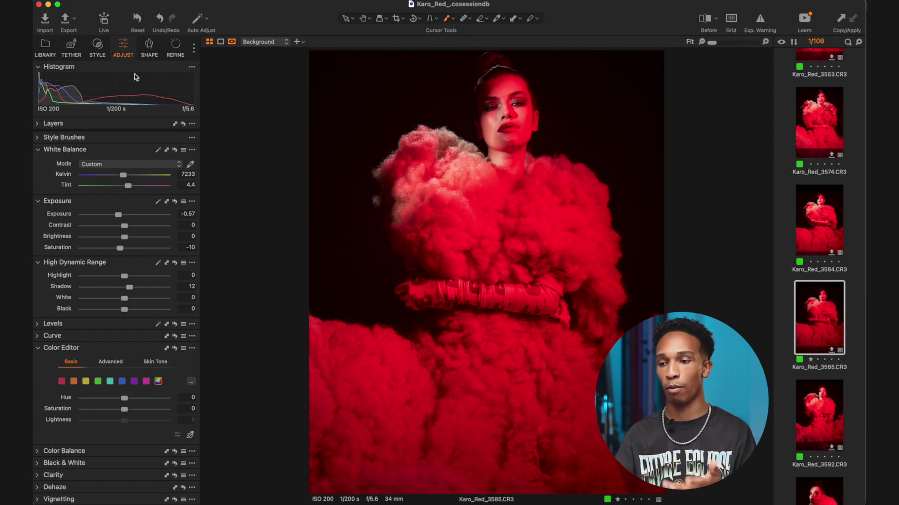
{"action": "left_click", "coordinate": [52, 337]}
{"action": "left_click", "coordinate": [51, 326]}
{"action": "left_click", "coordinate": [50, 325]}
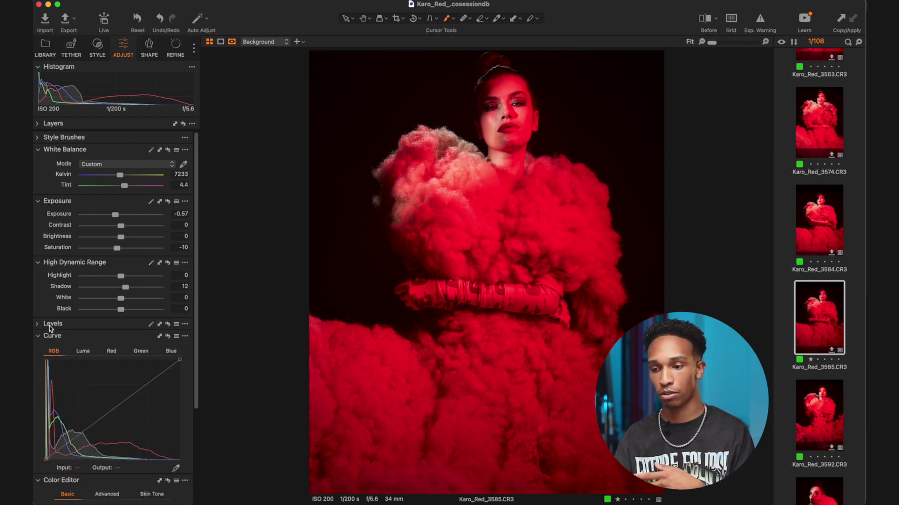
{"action": "left_click", "coordinate": [47, 337]}
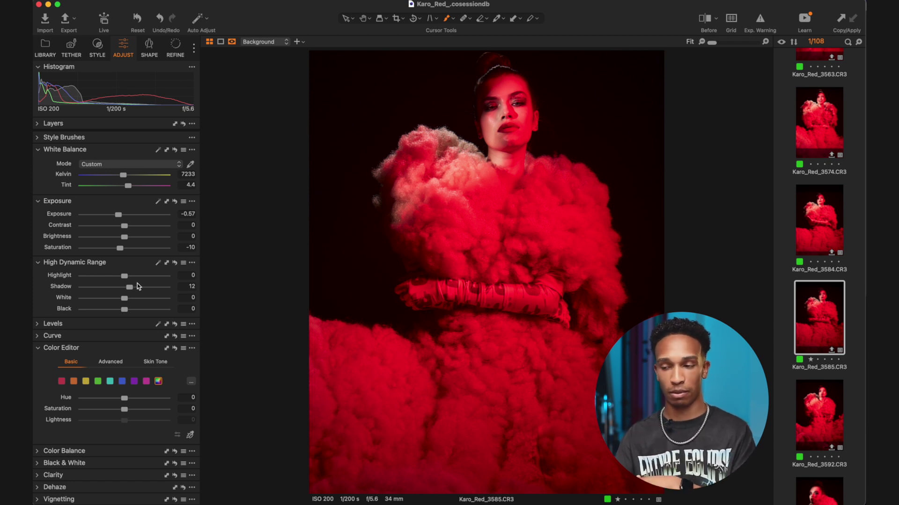
Step: Review the crop, rotation and keystone tools, and the refinement tools with Sharpening and Film Grain expanded
{"action": "left_click", "coordinate": [149, 46]}
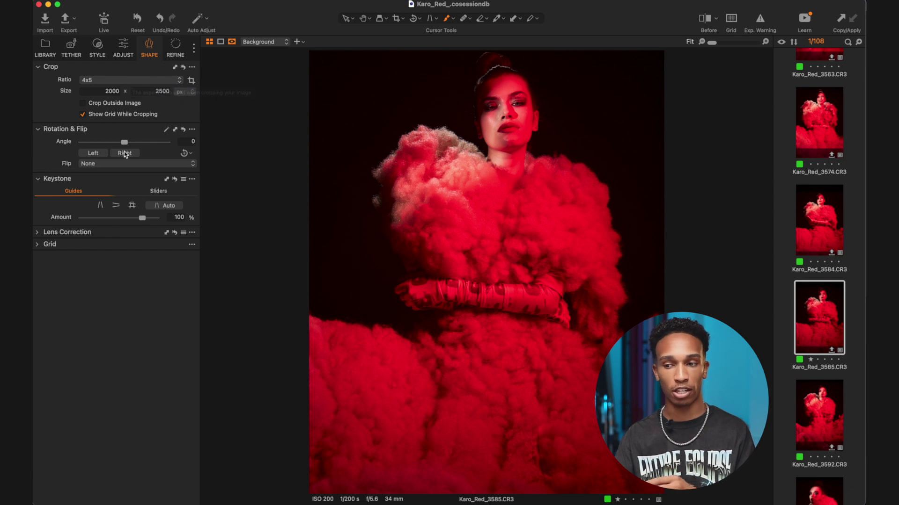
{"action": "left_click", "coordinate": [177, 50]}
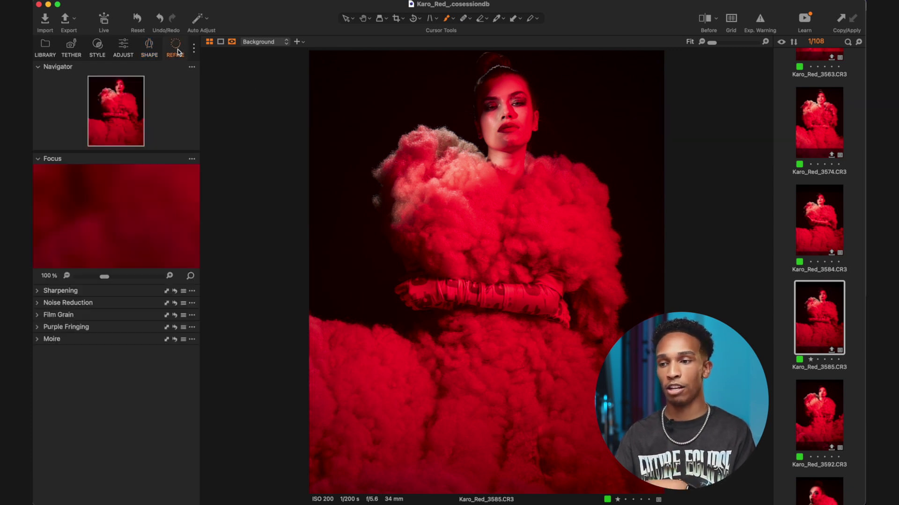
{"action": "left_click", "coordinate": [56, 292]}
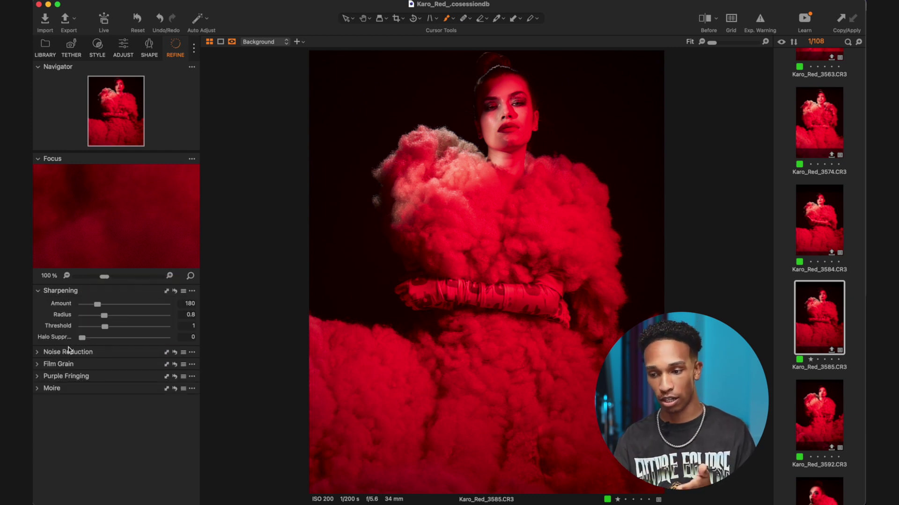
{"action": "left_click", "coordinate": [56, 364]}
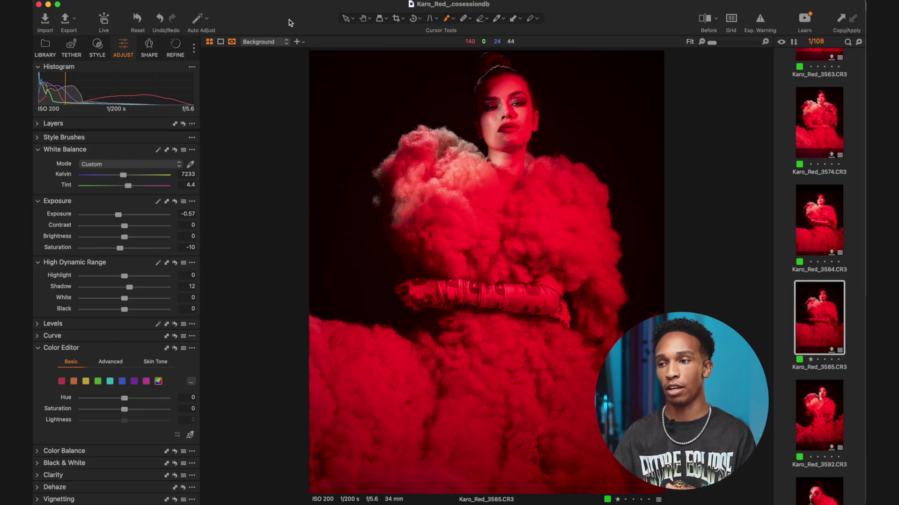
Step: Customize the toolbar by adding the Styles and Rotate items beside Auto Adjust
{"action": "right_click", "coordinate": [319, 19]}
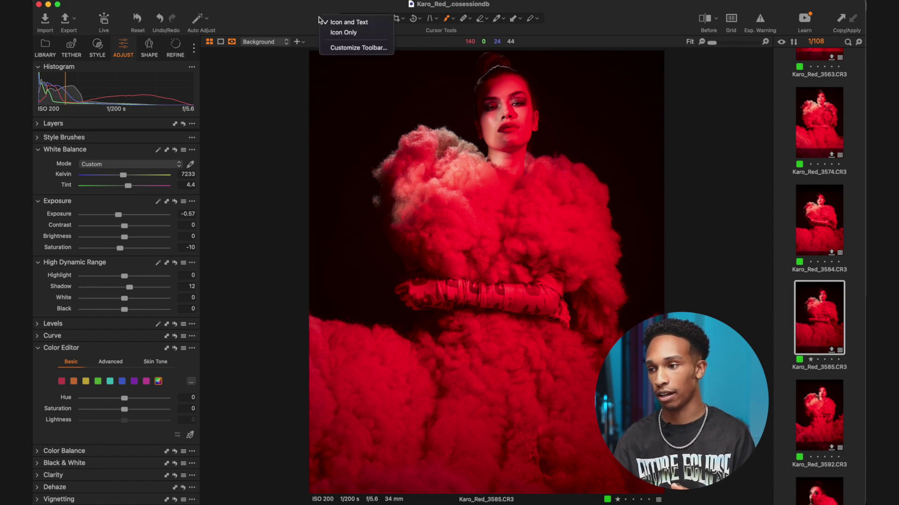
{"action": "left_click", "coordinate": [342, 49]}
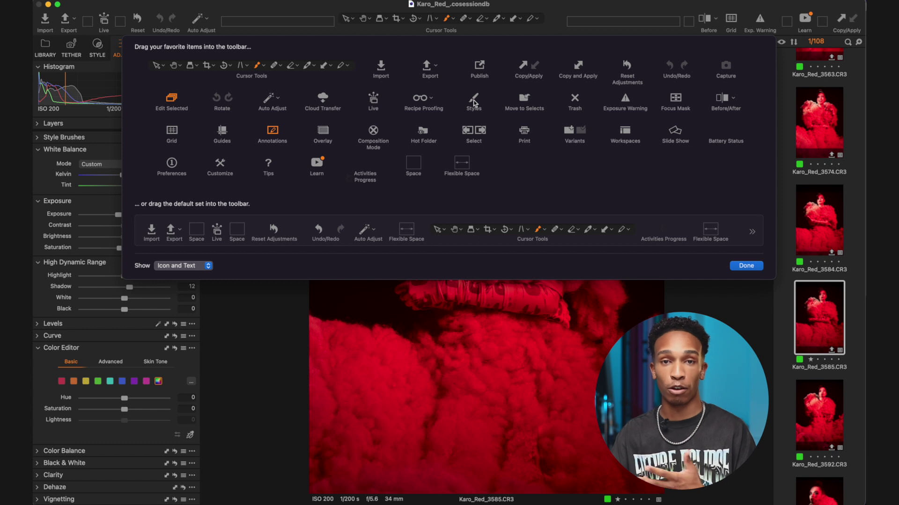
{"action": "left_click_drag", "start_coordinate": [474, 101], "coordinate": [234, 25]}
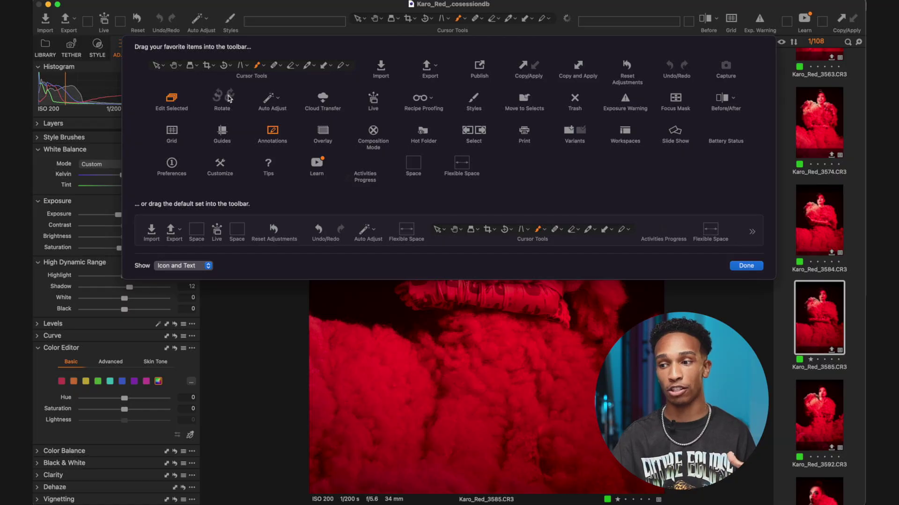
{"action": "left_click_drag", "start_coordinate": [228, 97], "coordinate": [259, 26]}
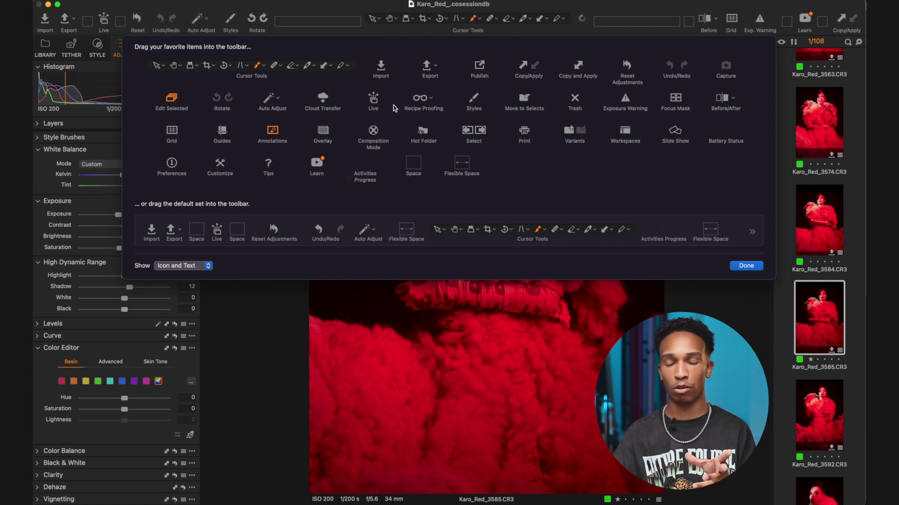
{"action": "left_click", "coordinate": [746, 266]}
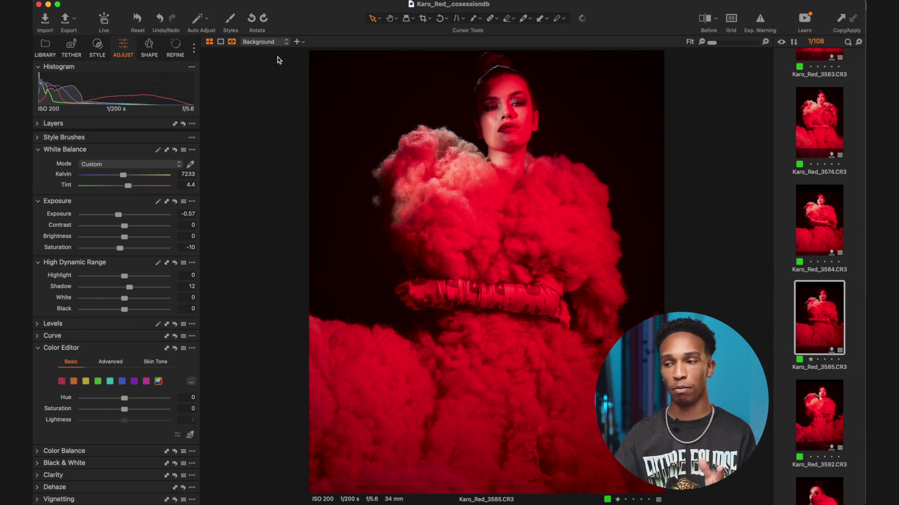
Step: Try the added toolbar items by rotating the photo clockwise and back, and browse the custom styles around Icee B&W
{"action": "left_click", "coordinate": [264, 18]}
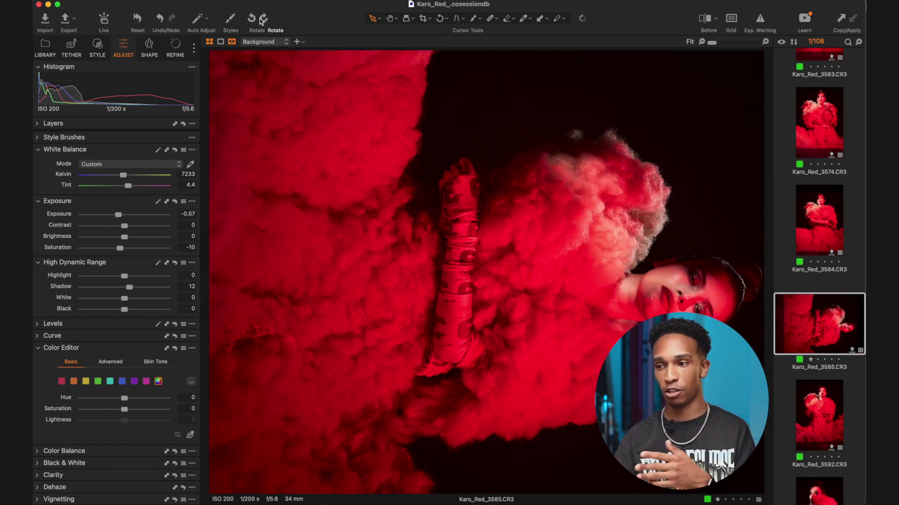
{"action": "left_click", "coordinate": [254, 18]}
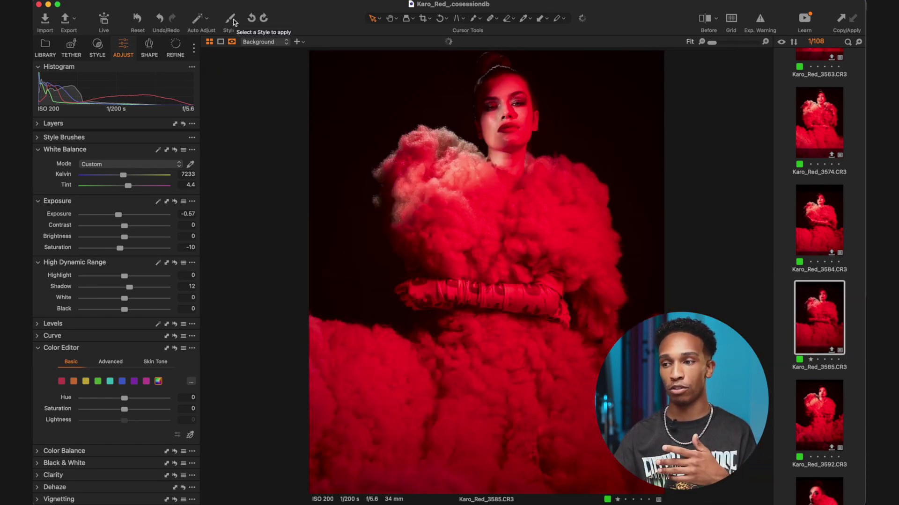
{"action": "left_click", "coordinate": [234, 22]}
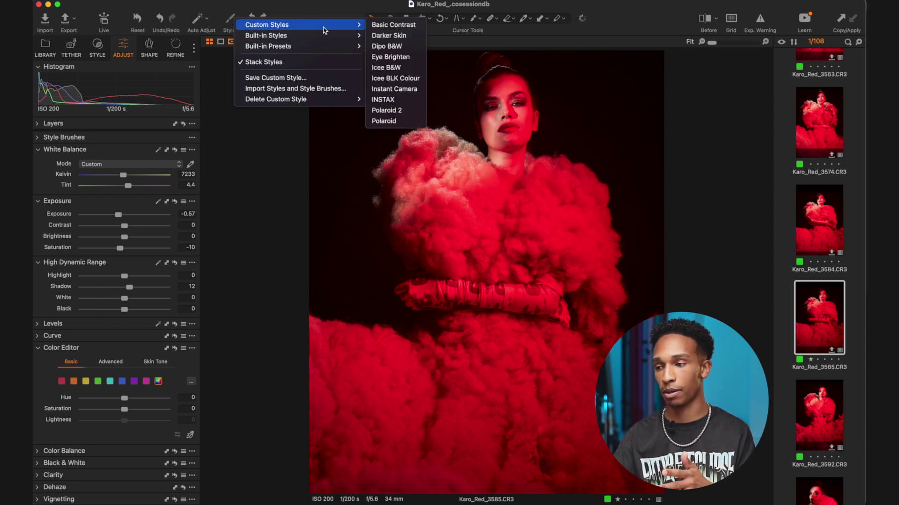
{"action": "left_click", "coordinate": [397, 68]}
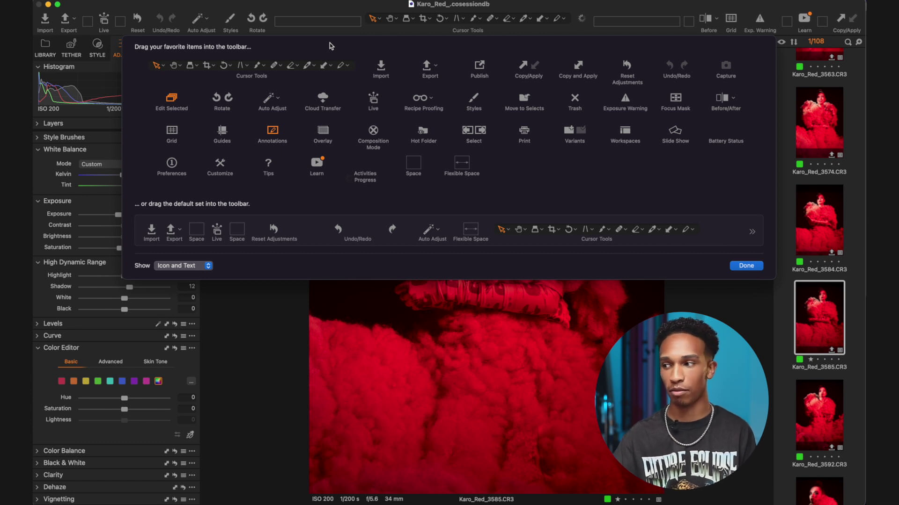
Step: Remove the Before/After and Grid items from the toolbar
{"action": "left_click_drag", "start_coordinate": [709, 24], "coordinate": [698, 187]}
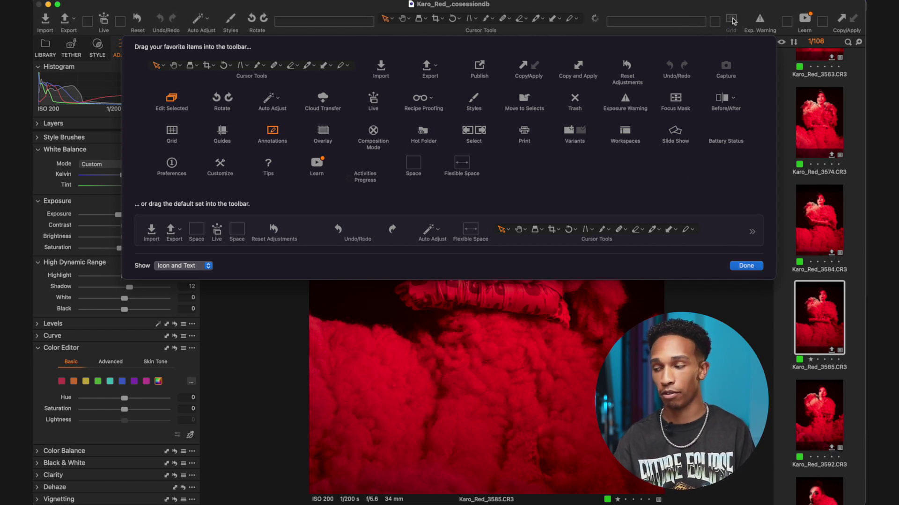
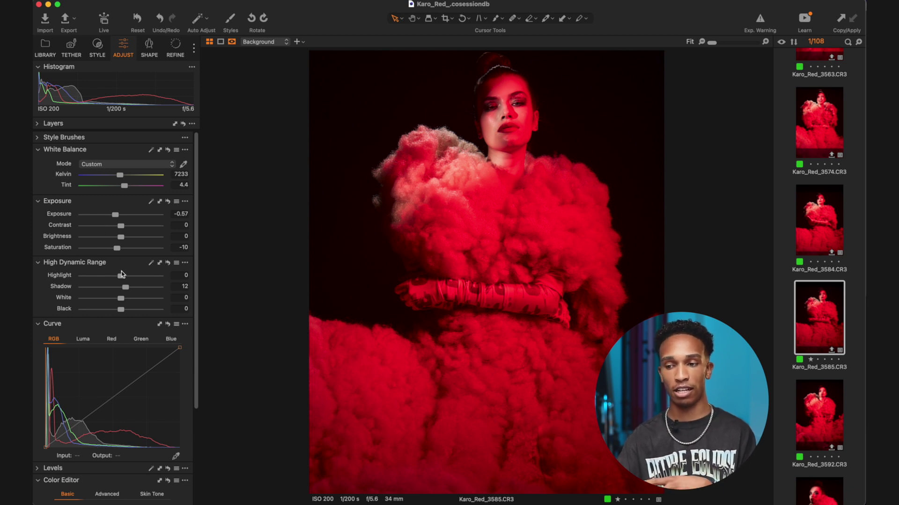
Step: Look through the adjustment tools from High Dynamic Range and Curve down to Color Editor and Vignetting
{"action": "scroll", "coordinate": [121, 280], "scroll_direction": "down", "scroll_amount": 5}
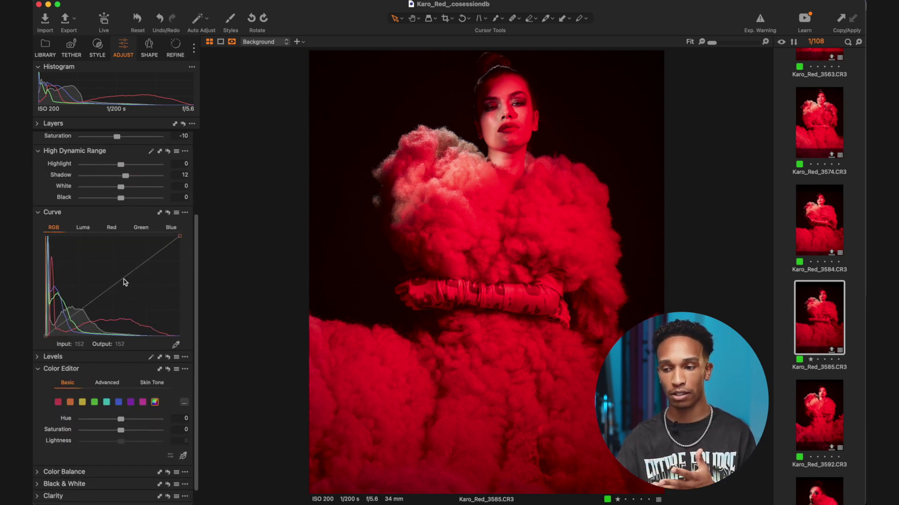
{"action": "scroll", "coordinate": [124, 280], "scroll_direction": "down", "scroll_amount": 1}
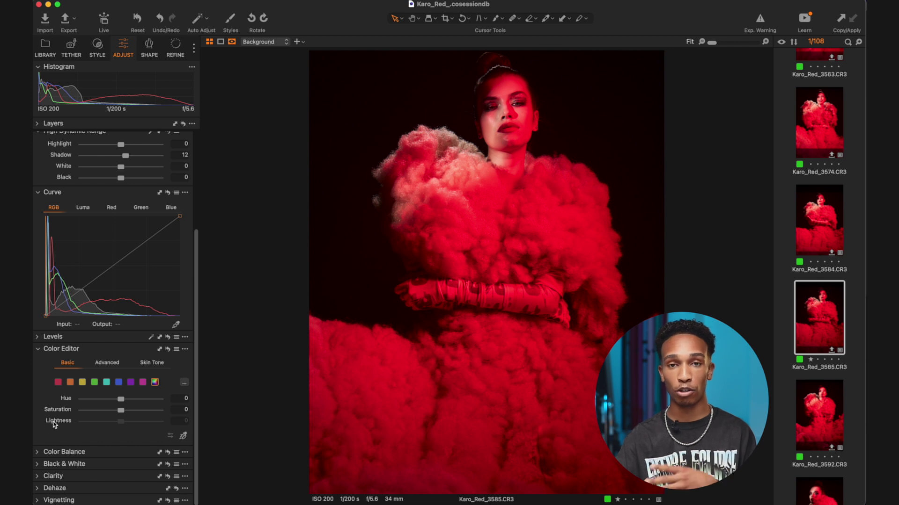
Step: Expand the Color Balance tool and look it over together with the Color Editor, selecting the green color range
{"action": "left_click", "coordinate": [38, 452]}
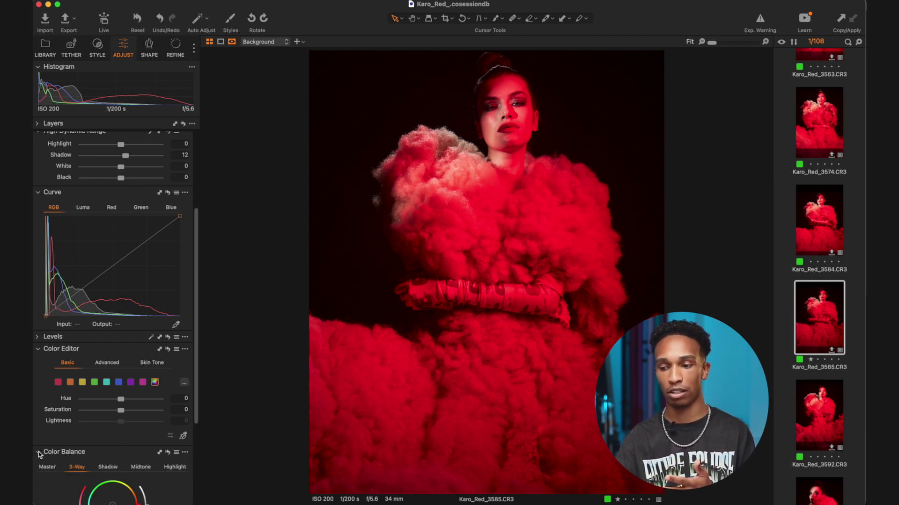
{"action": "scroll", "coordinate": [56, 435], "scroll_direction": "down", "scroll_amount": 4}
{"action": "scroll", "coordinate": [103, 380], "scroll_direction": "down", "scroll_amount": 3}
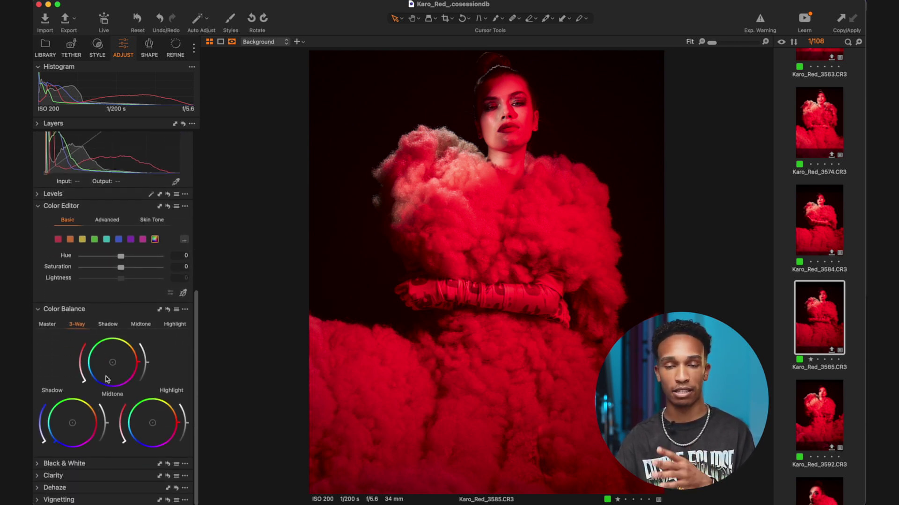
{"action": "scroll", "coordinate": [110, 328], "scroll_direction": "up", "scroll_amount": 2}
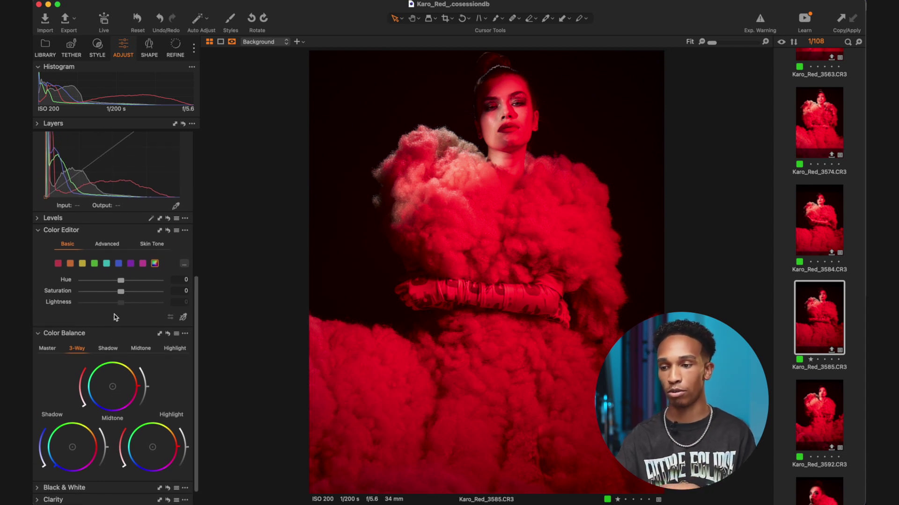
{"action": "left_click", "coordinate": [95, 265]}
{"action": "mouse_move", "coordinate": [47, 235]}
{"action": "scroll", "coordinate": [40, 326], "scroll_direction": "up", "scroll_amount": 20}
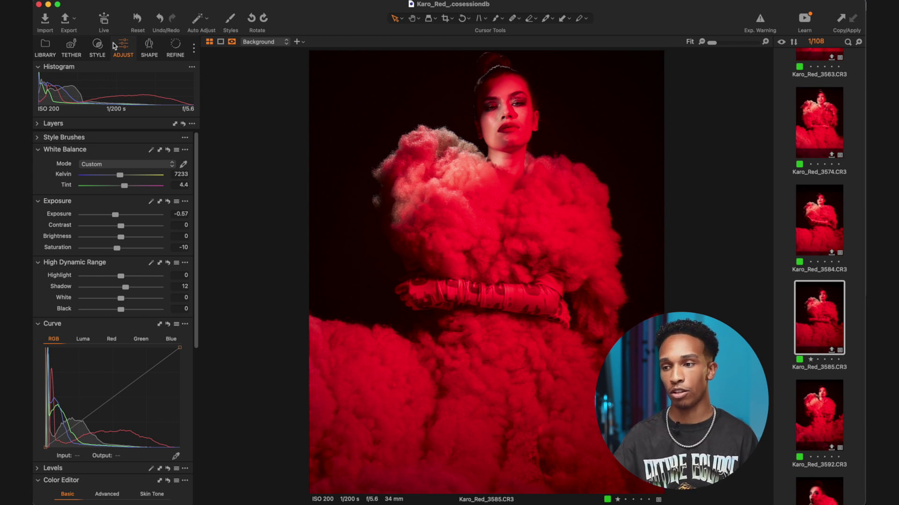
Step: Add the Color tool tab, place it between Style and Adjust, and expand its Color Balance tool
{"action": "left_click", "coordinate": [194, 47]}
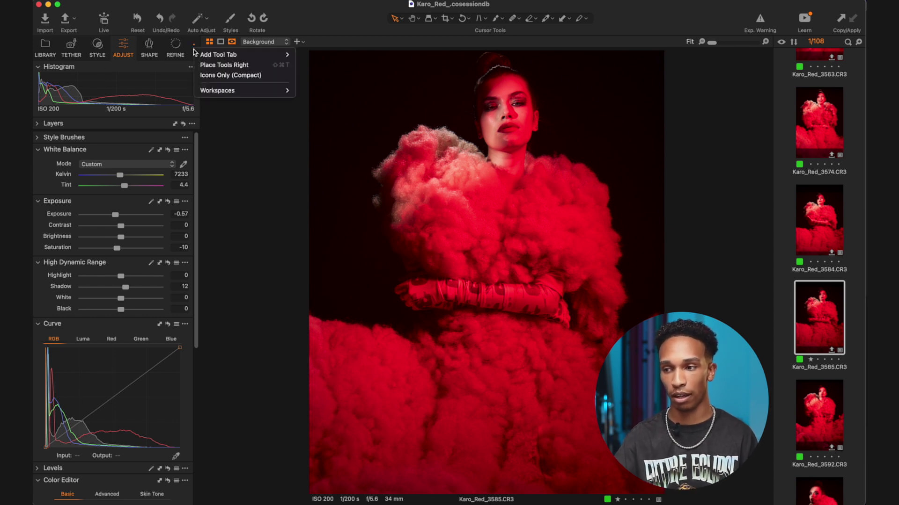
{"action": "mouse_move", "coordinate": [200, 55]}
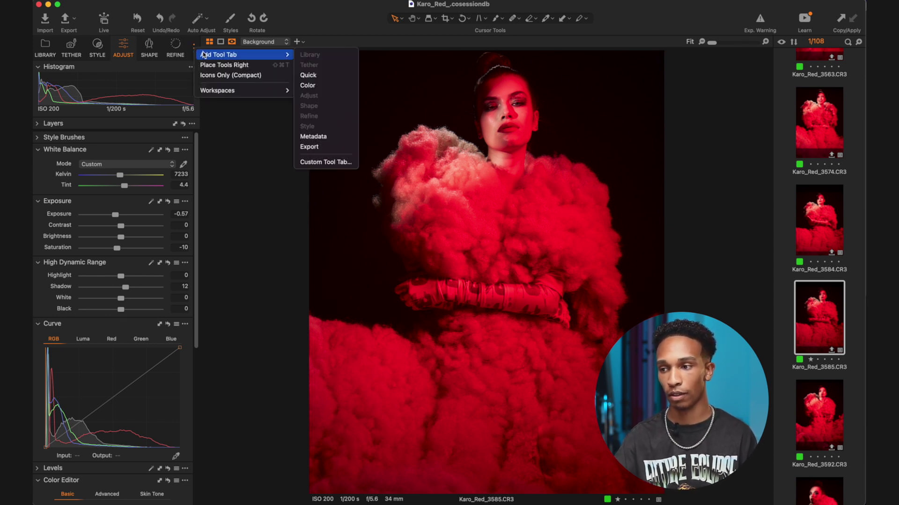
{"action": "left_click", "coordinate": [321, 88]}
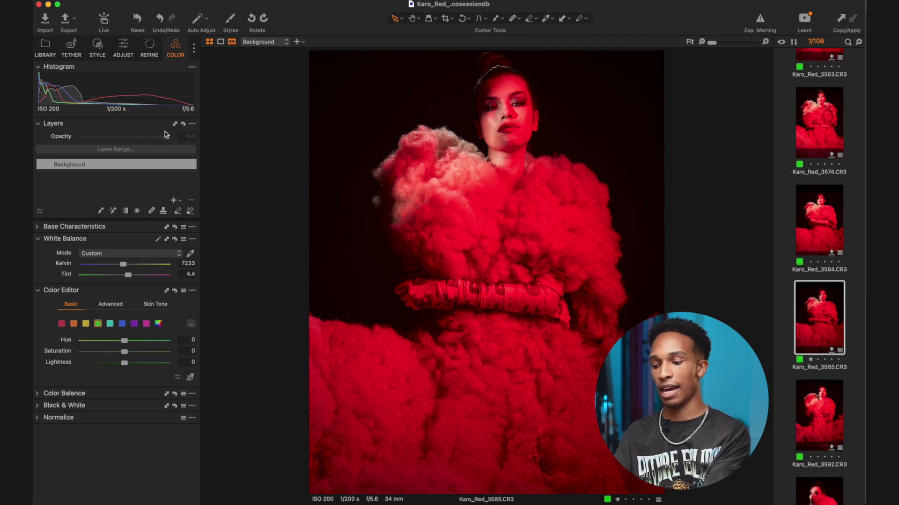
{"action": "left_click_drag", "start_coordinate": [179, 52], "coordinate": [123, 47]}
{"action": "left_click", "coordinate": [64, 393]}
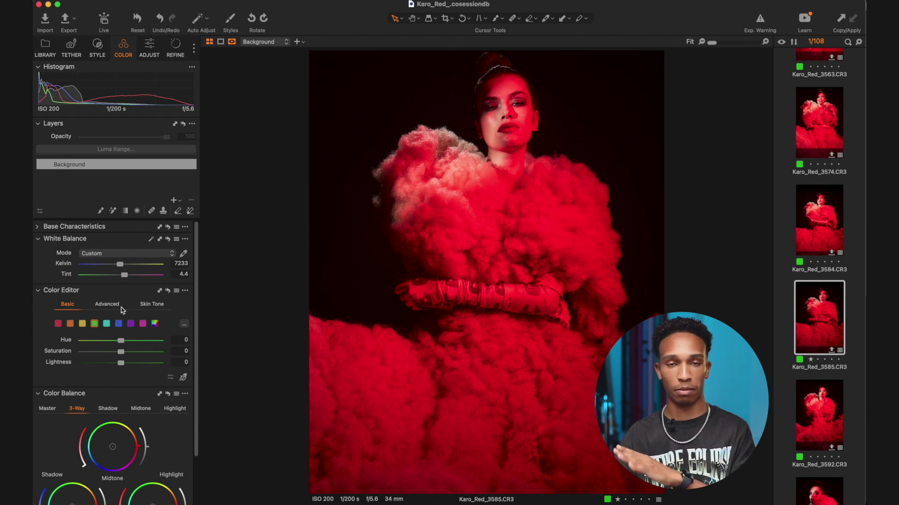
Step: Compare the tools in the Adjust tool tab with those in the Color tool tab
{"action": "left_click", "coordinate": [150, 48]}
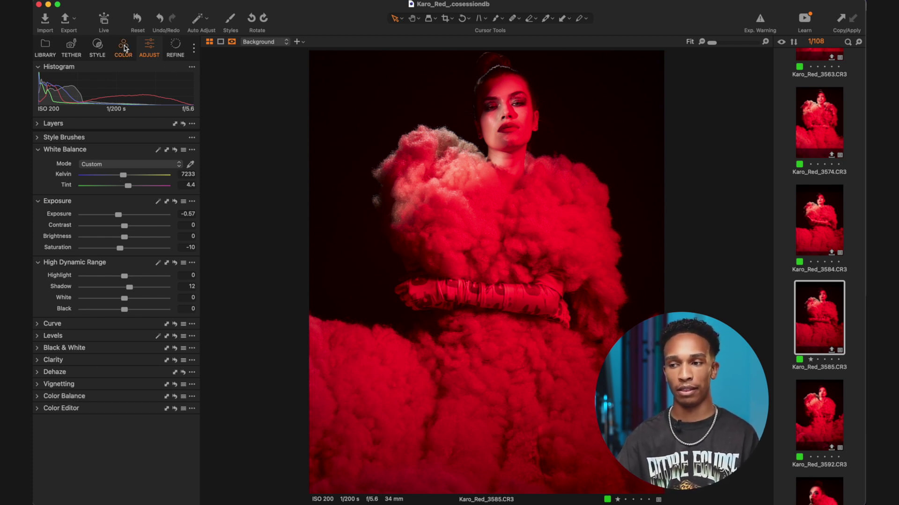
{"action": "left_click", "coordinate": [124, 46]}
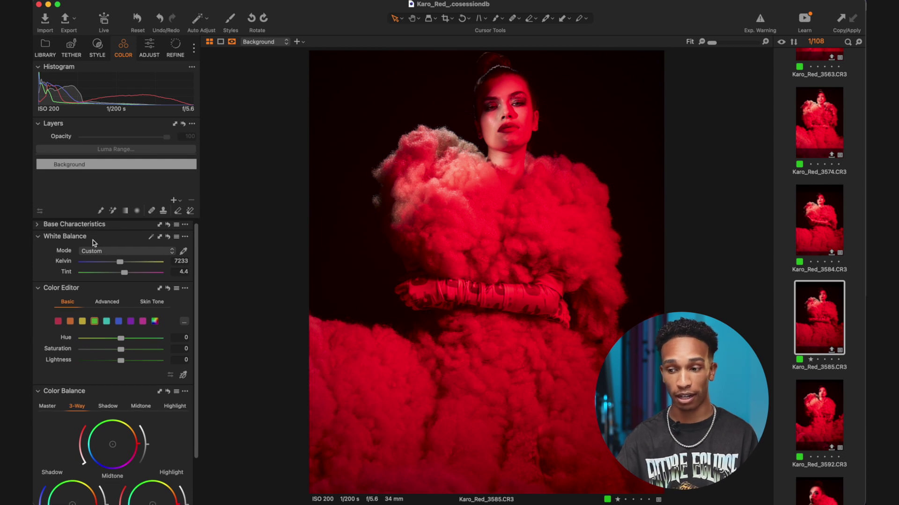
{"action": "scroll", "coordinate": [93, 242], "scroll_direction": "down", "scroll_amount": 3}
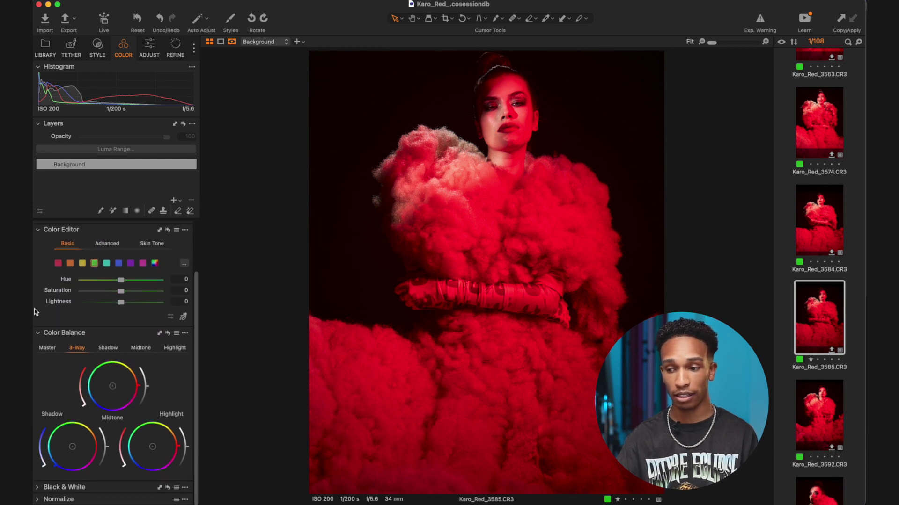
Step: Remove the Color Balance tool from the Adjust tool tab
{"action": "left_click", "coordinate": [150, 50]}
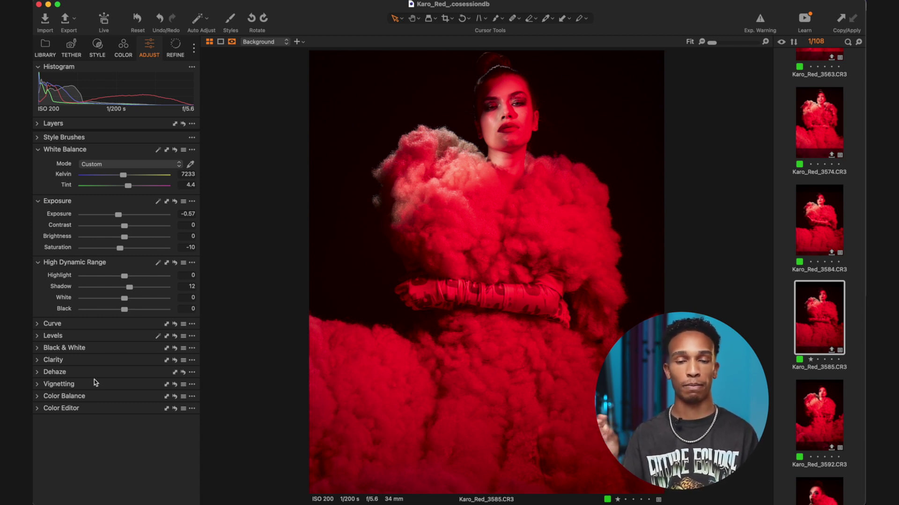
{"action": "left_click", "coordinate": [37, 396]}
{"action": "scroll", "coordinate": [94, 374], "scroll_direction": "down", "scroll_amount": 2}
{"action": "right_click", "coordinate": [94, 347]}
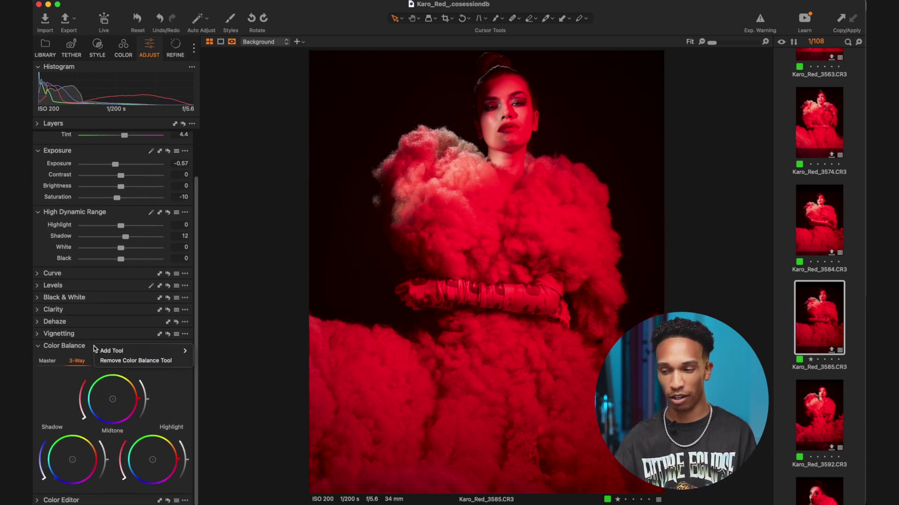
{"action": "left_click", "coordinate": [124, 361]}
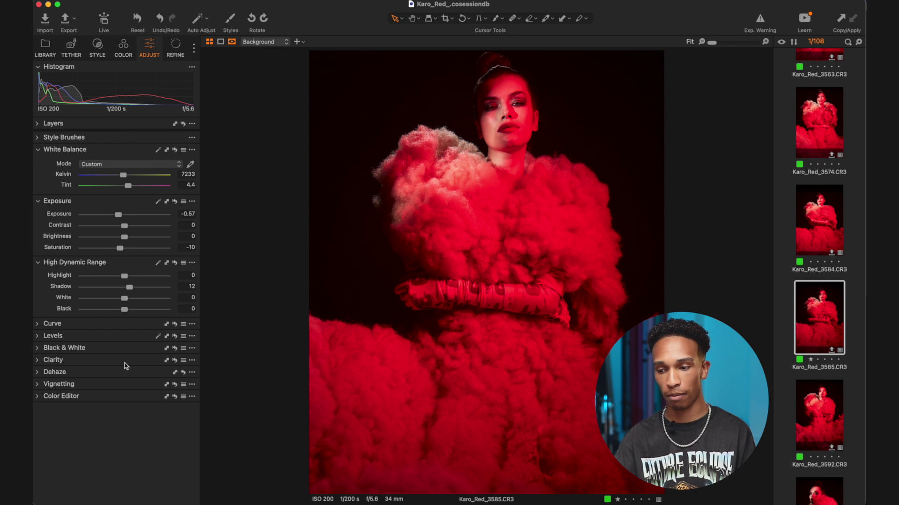
Step: Remove the Color Editor tool from the Adjust tool tab
{"action": "left_click", "coordinate": [73, 397]}
{"action": "left_click", "coordinate": [96, 398]}
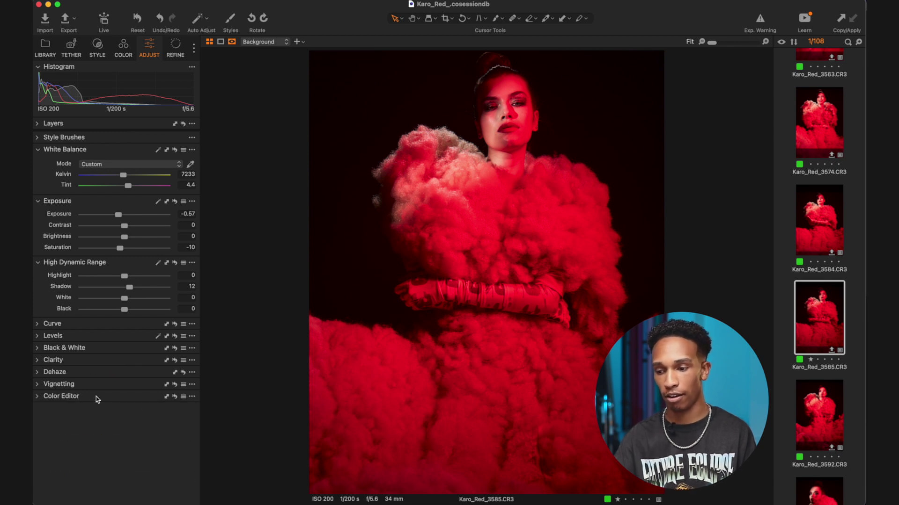
{"action": "right_click", "coordinate": [97, 399]}
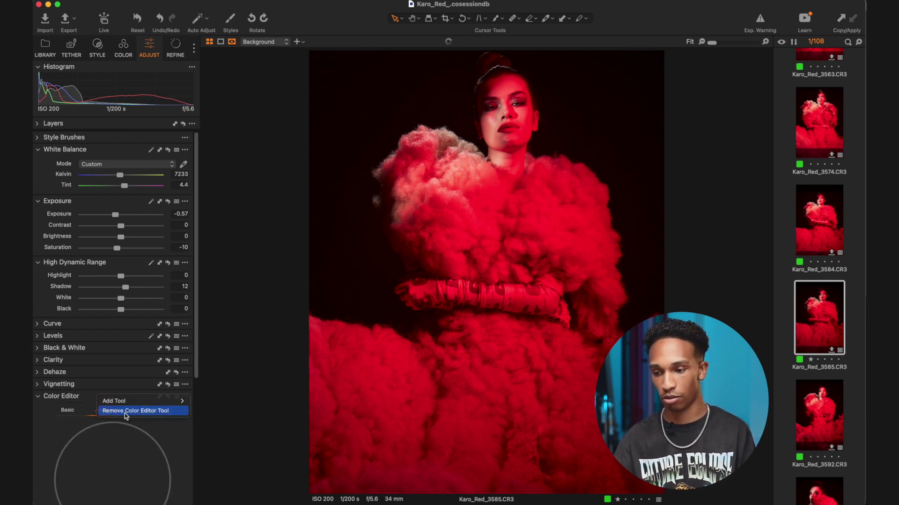
{"action": "left_click", "coordinate": [125, 414]}
Step: Remove the Black & White tool from the Adjust tool tab and arrange Levels, expanded, above Curve
{"action": "left_click", "coordinate": [38, 465]}
{"action": "right_click", "coordinate": [84, 372]}
{"action": "left_click", "coordinate": [107, 384]}
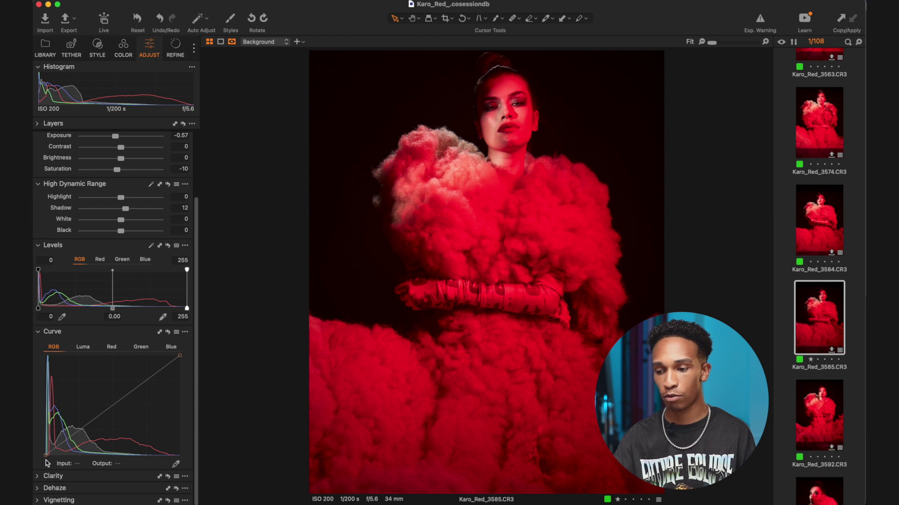
Step: Expand the Clarity tool and check the order of the tools in the Adjust tool tab
{"action": "left_click", "coordinate": [41, 474]}
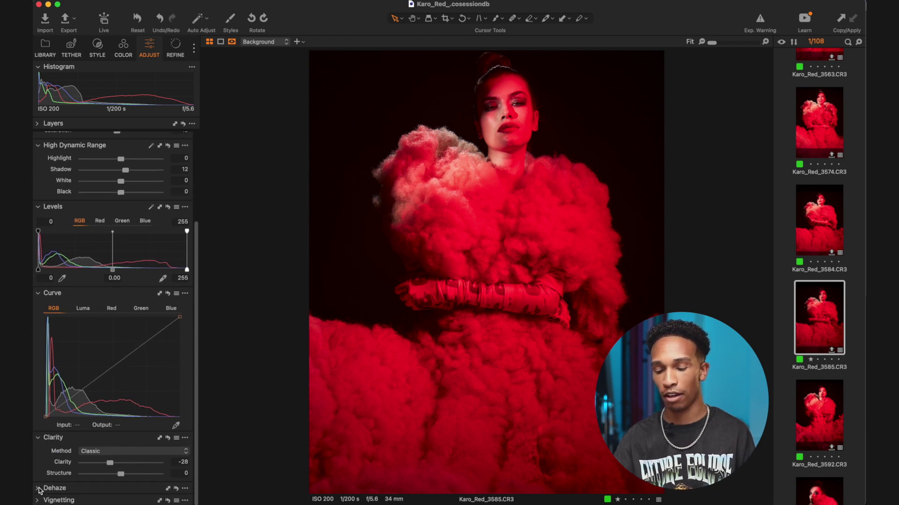
{"action": "scroll", "coordinate": [52, 459], "scroll_direction": "down", "scroll_amount": 2}
{"action": "scroll", "coordinate": [73, 349], "scroll_direction": "up", "scroll_amount": 4}
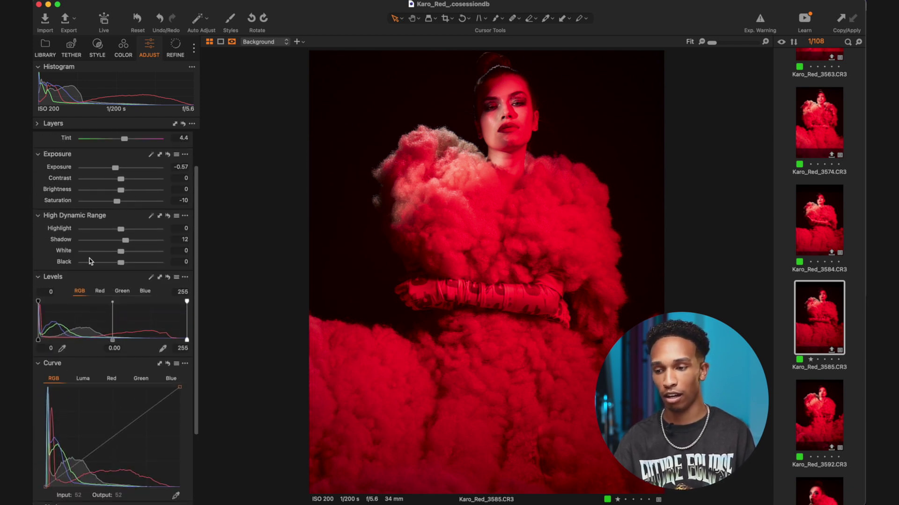
{"action": "scroll", "coordinate": [90, 261], "scroll_direction": "up", "scroll_amount": 2}
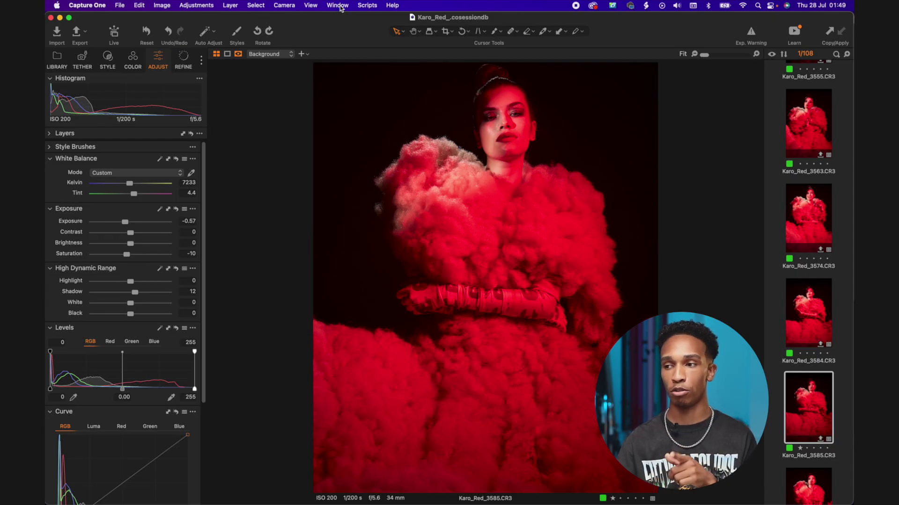
Step: Switch to the Migration workspace and look over its image browser and adjustment tools
{"action": "left_click", "coordinate": [338, 6]}
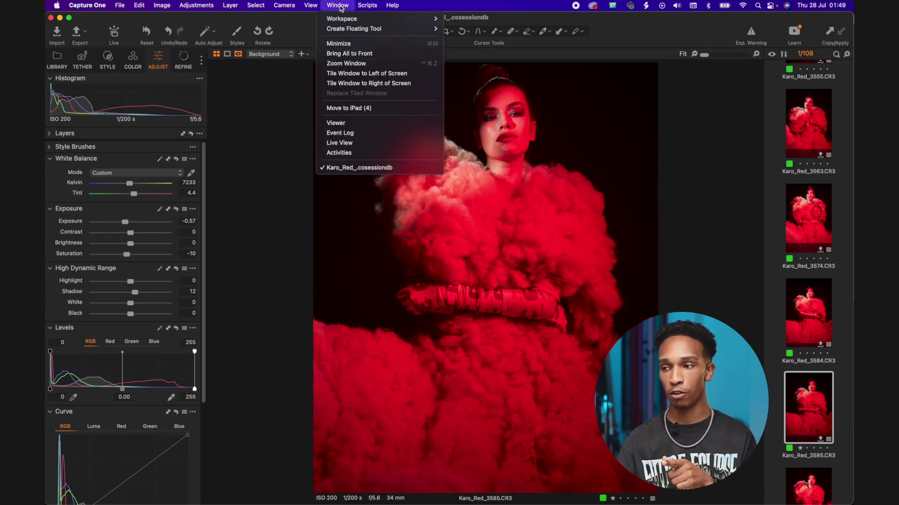
{"action": "mouse_move", "coordinate": [356, 18]}
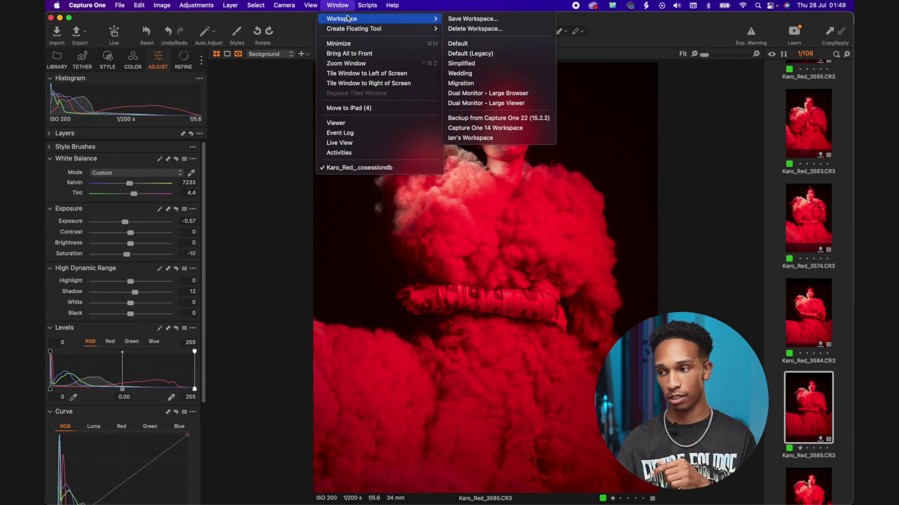
{"action": "left_click", "coordinate": [463, 84]}
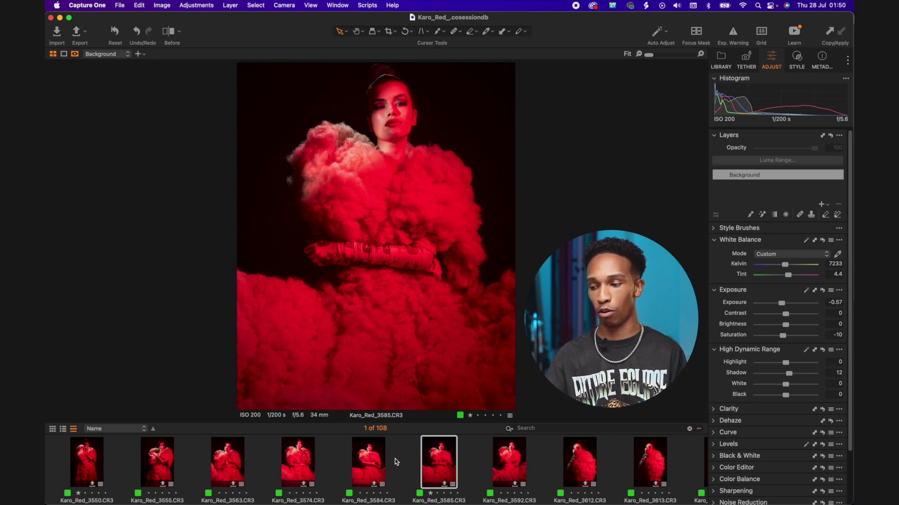
{"action": "scroll", "coordinate": [356, 466], "scroll_direction": "right", "scroll_amount": 2}
{"action": "scroll", "coordinate": [344, 468], "scroll_direction": "right", "scroll_amount": 2}
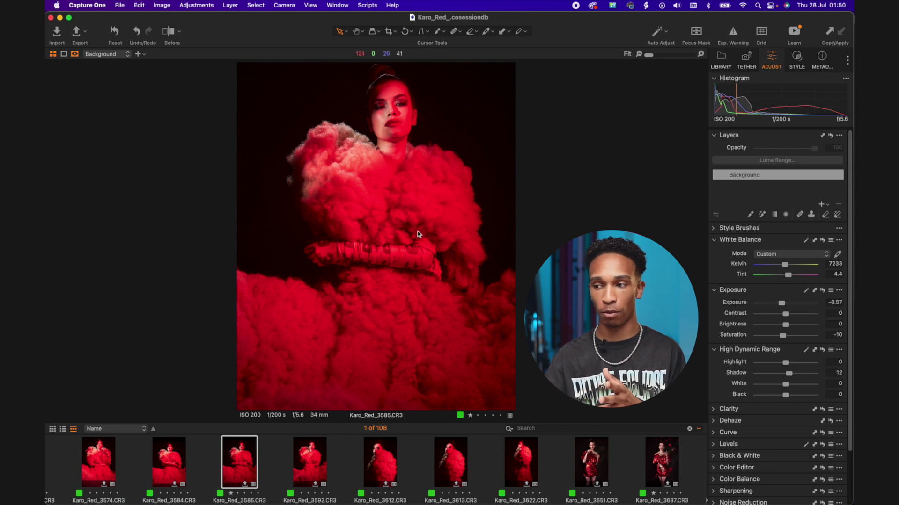
{"action": "scroll", "coordinate": [759, 255], "scroll_direction": "down", "scroll_amount": 3}
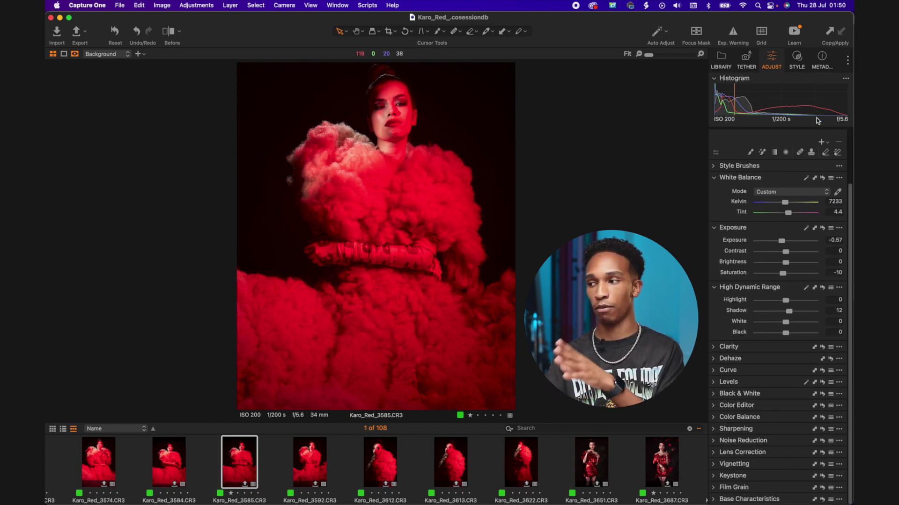
{"action": "scroll", "coordinate": [776, 248], "scroll_direction": "up", "scroll_amount": 3}
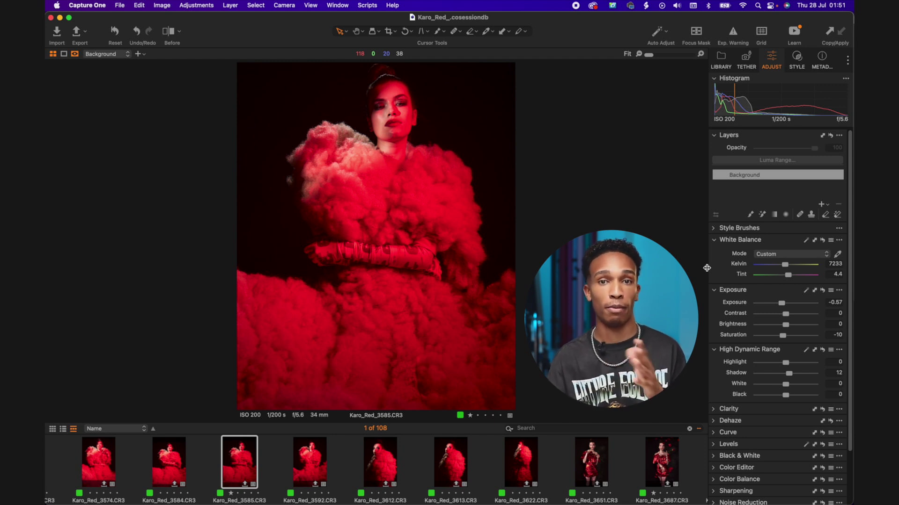
Step: Switch to the Wedding workspace to view its layout
{"action": "left_click", "coordinate": [337, 5]}
{"action": "mouse_move", "coordinate": [347, 19]}
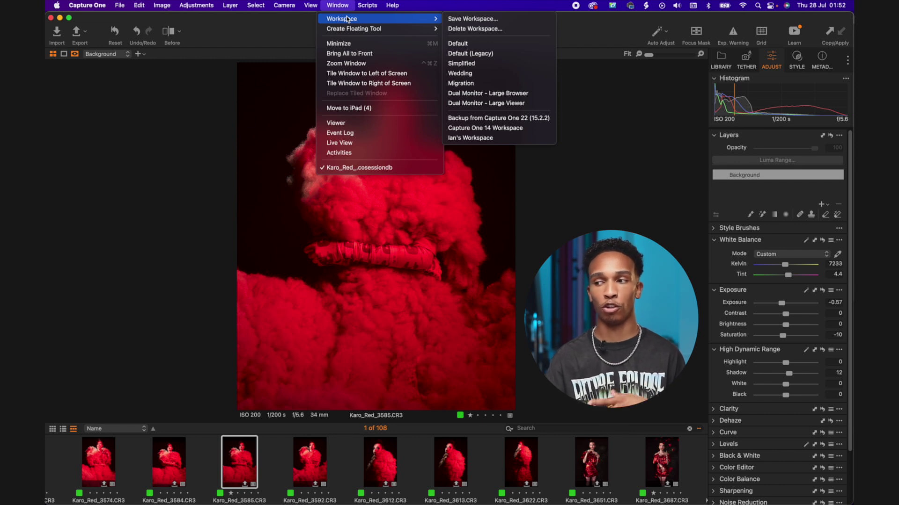
{"action": "left_click", "coordinate": [482, 78]}
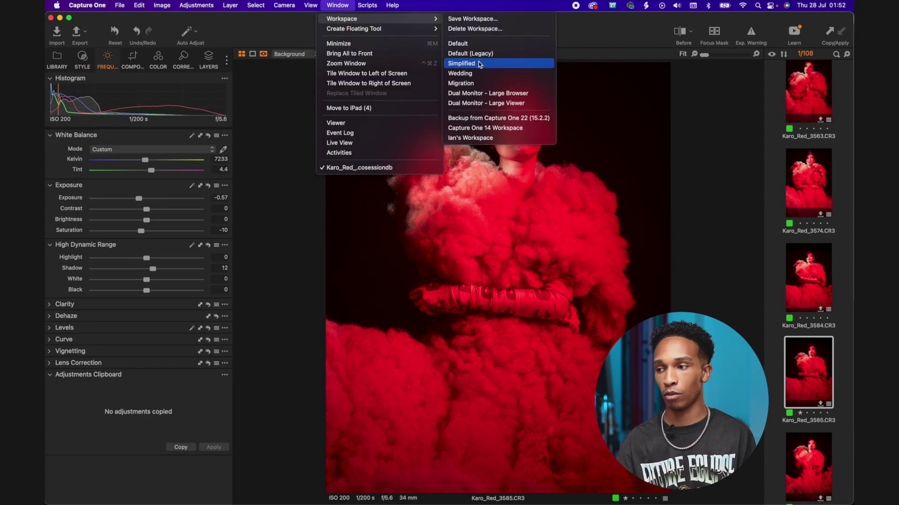
Step: Switch to the Simplified workspace and look through its Styles, Adjust and Library tool tabs
{"action": "left_click", "coordinate": [480, 64]}
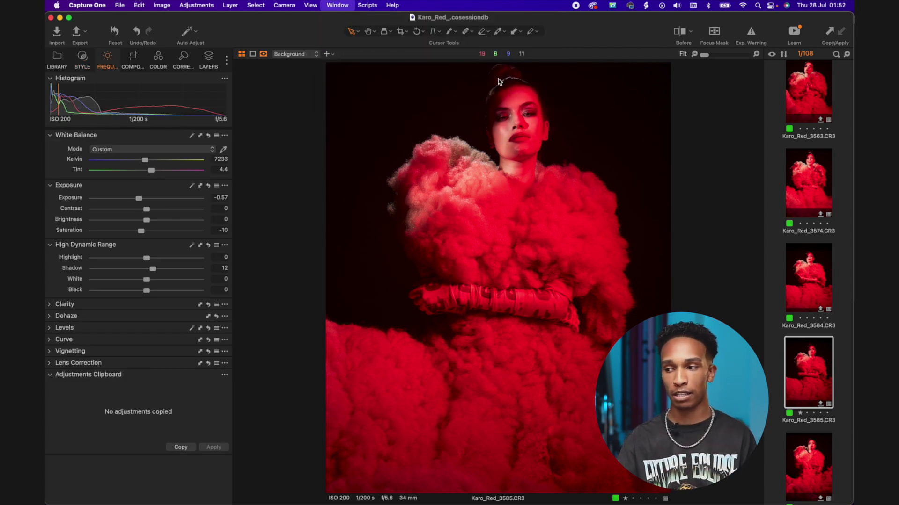
{"action": "left_click", "coordinate": [91, 60]}
{"action": "left_click", "coordinate": [105, 60]}
{"action": "left_click", "coordinate": [58, 59]}
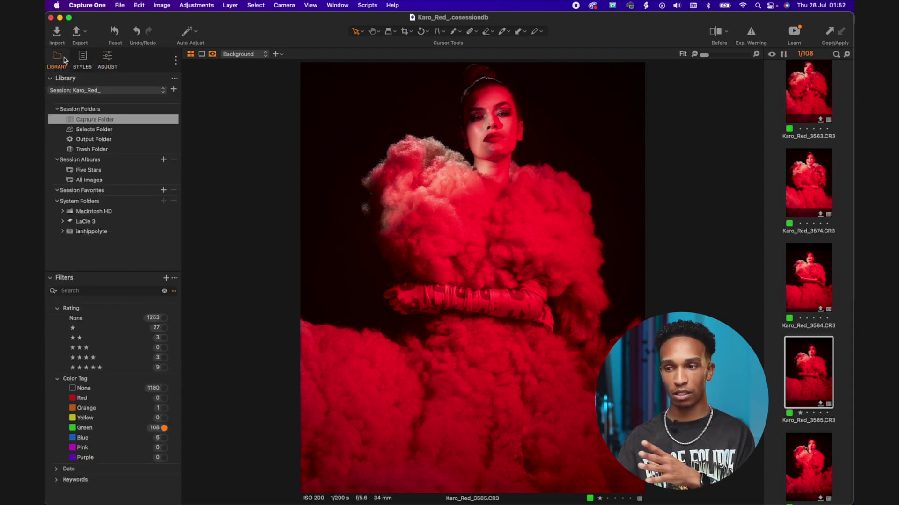
{"action": "left_click", "coordinate": [110, 68]}
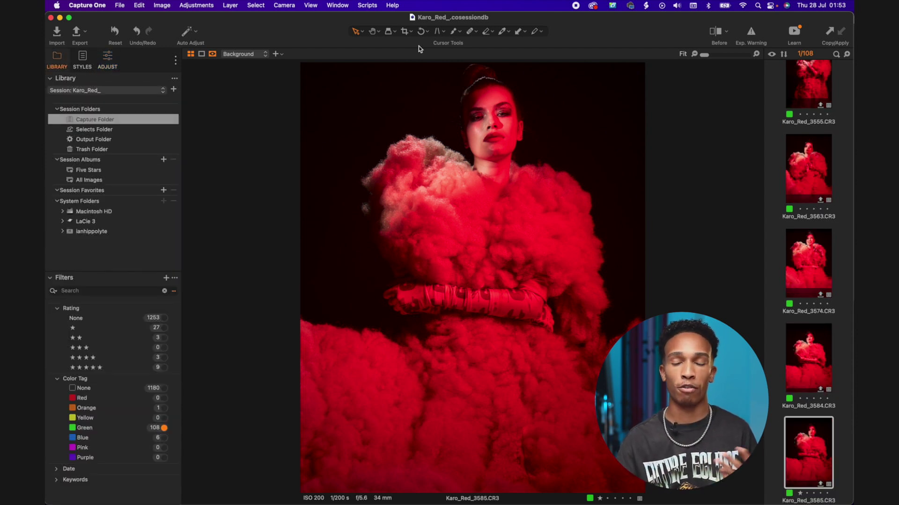
Step: Load the saved personal workspace, choose the Capture Folder in the Library and open the Tether tool tab
{"action": "left_click", "coordinate": [337, 5]}
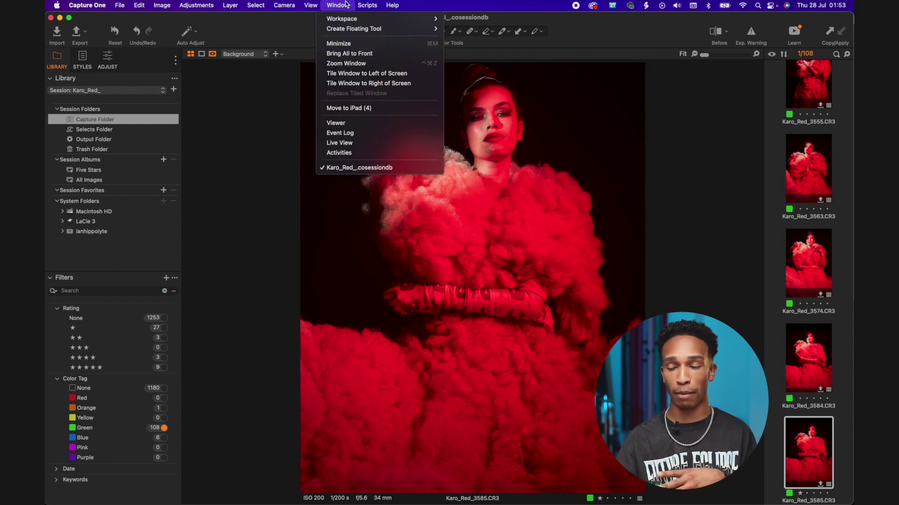
{"action": "mouse_move", "coordinate": [403, 21]}
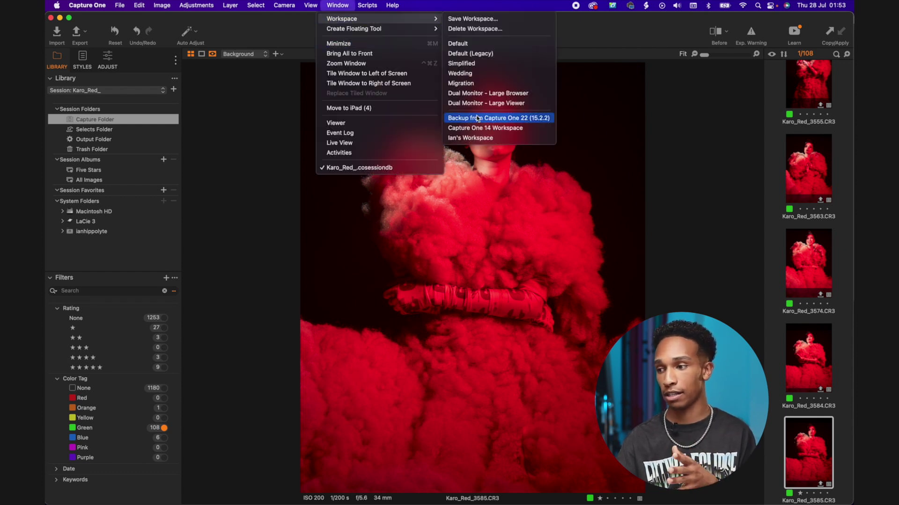
{"action": "left_click", "coordinate": [470, 138]}
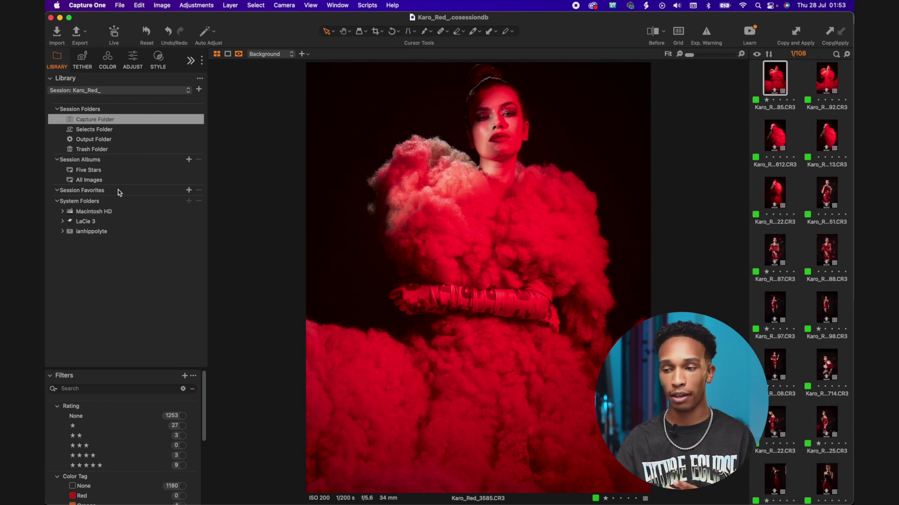
{"action": "left_click", "coordinate": [100, 119]}
{"action": "left_click", "coordinate": [82, 60]}
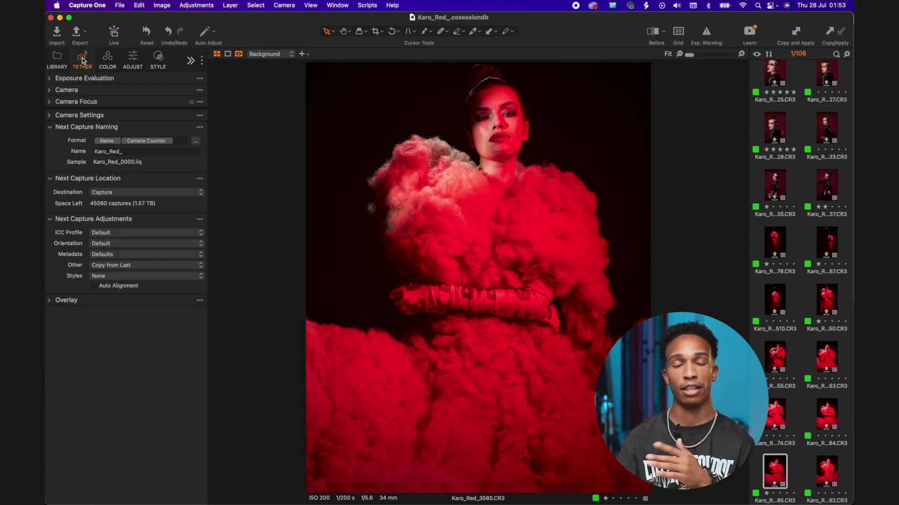
Step: Look over the tools in the Color and Adjust tool tabs
{"action": "left_click", "coordinate": [105, 61]}
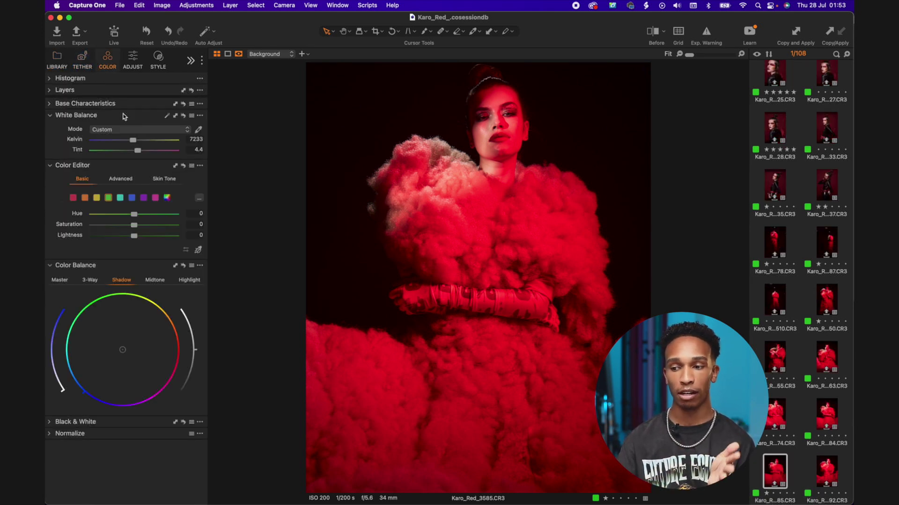
{"action": "left_click", "coordinate": [134, 64]}
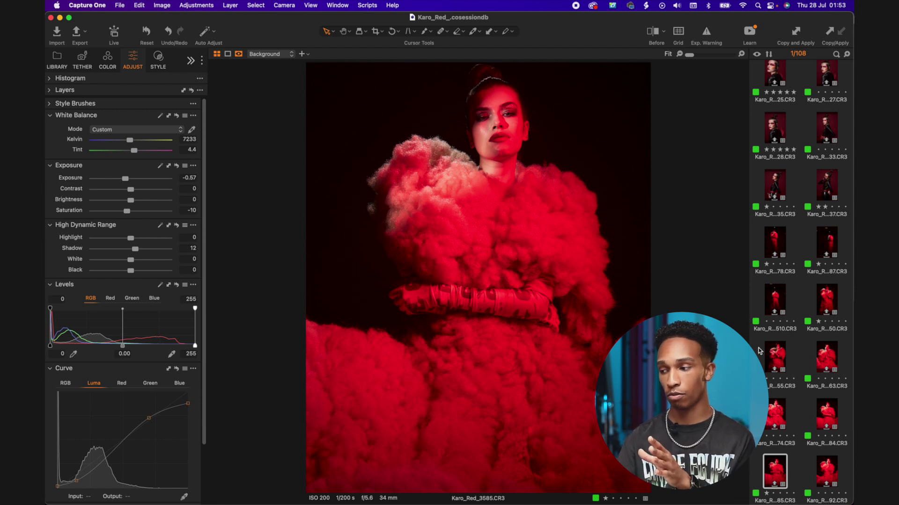
Step: Widen the image browser to four columns of thumbnails and select another photo in it
{"action": "mouse_move", "coordinate": [749, 291]}
{"action": "left_mouse_down"}
{"action": "mouse_move", "coordinate": [771, 294]}
{"action": "mouse_move", "coordinate": [748, 296]}
{"action": "left_mouse_up"}
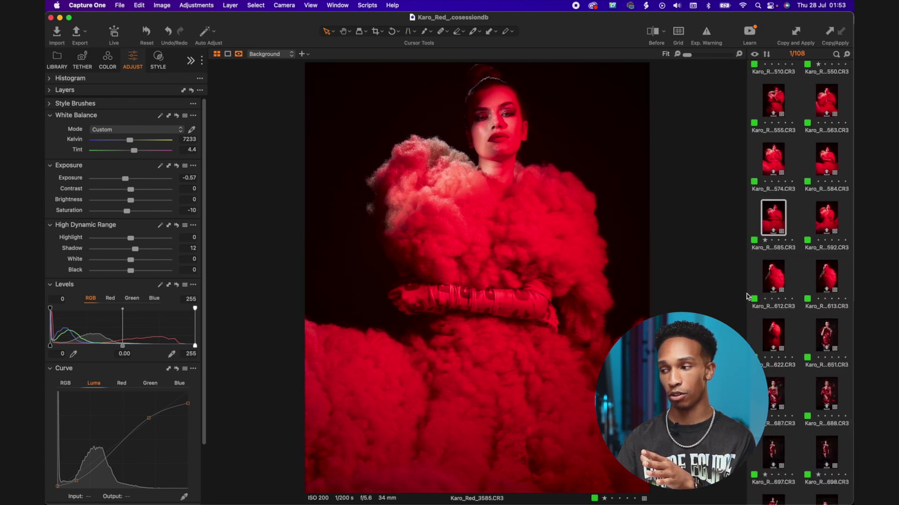
{"action": "scroll", "coordinate": [805, 218], "scroll_direction": "up", "scroll_amount": 5}
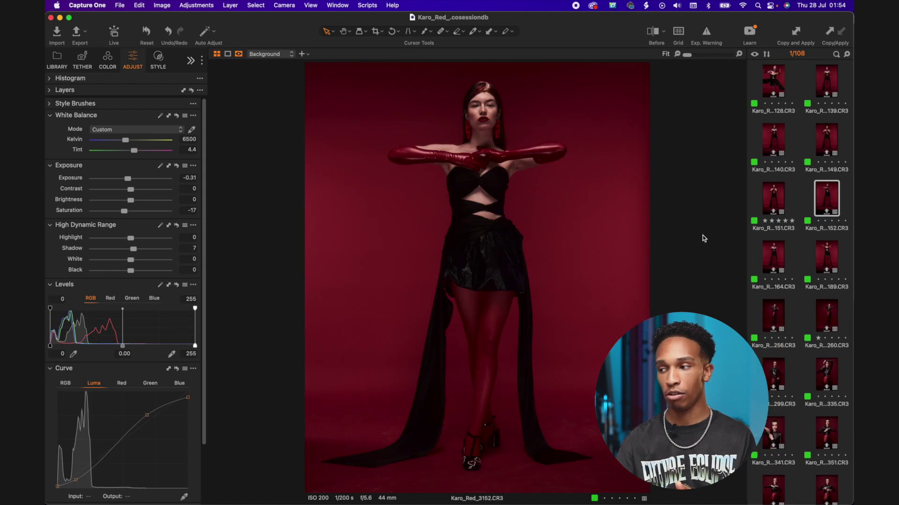
{"action": "left_click_drag", "start_coordinate": [747, 239], "coordinate": [672, 245]}
{"action": "left_click_drag", "start_coordinate": [648, 249], "coordinate": [649, 249]}
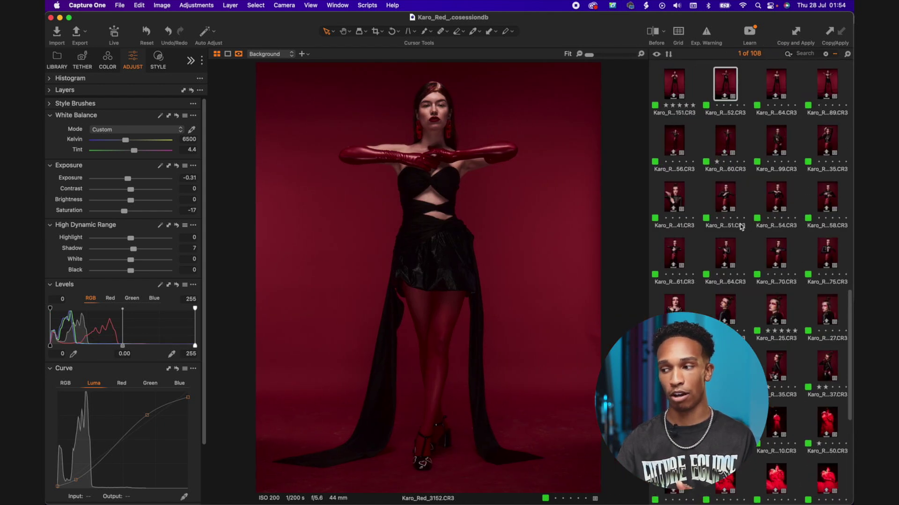
{"action": "left_click", "coordinate": [776, 195]}
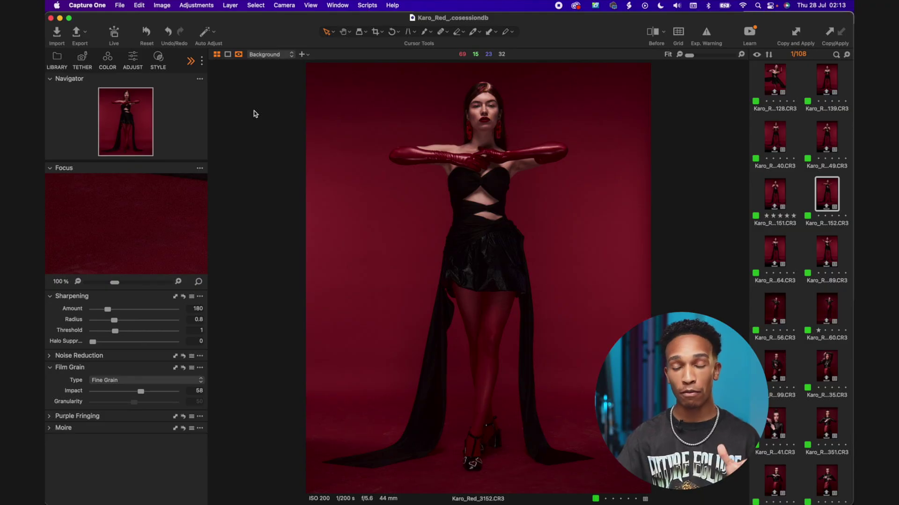
Step: Share the Capture Folder as a Live collection that expires in 1 week
{"action": "left_click", "coordinate": [115, 34]}
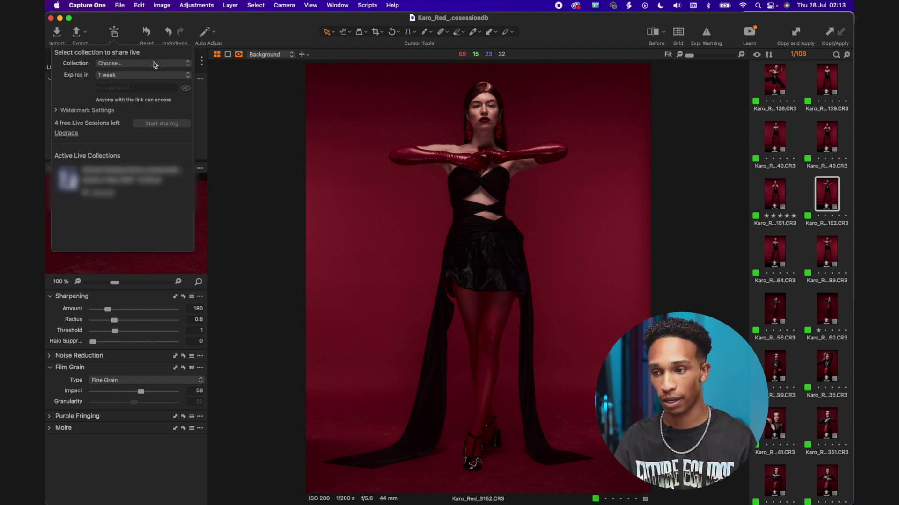
{"action": "left_click", "coordinate": [155, 64]}
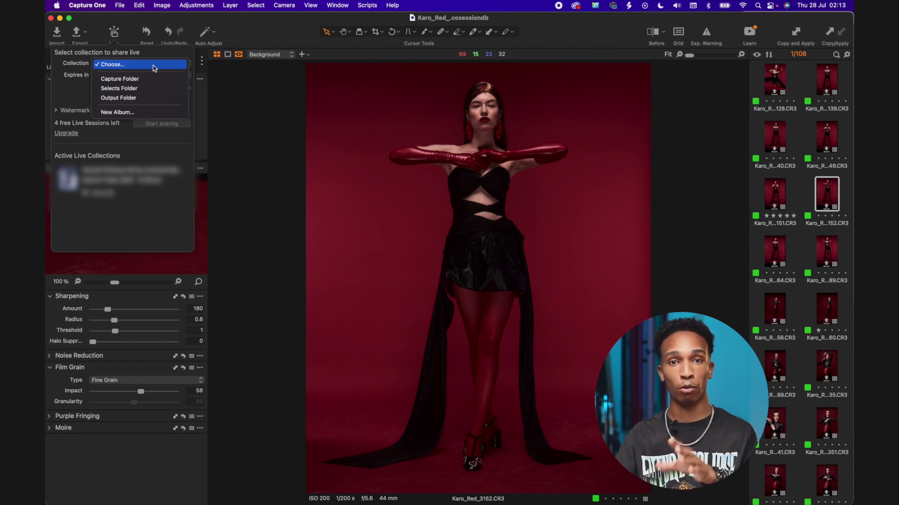
{"action": "left_click", "coordinate": [146, 79]}
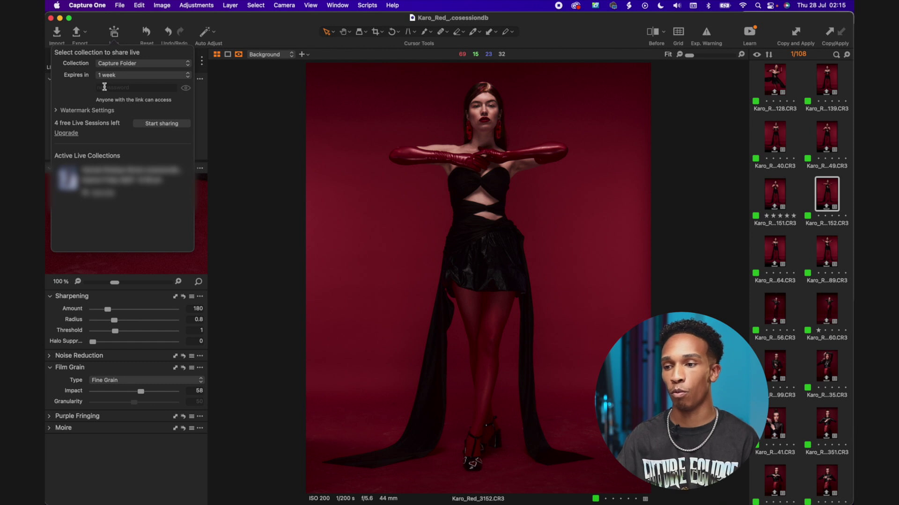
{"action": "left_click", "coordinate": [107, 78]}
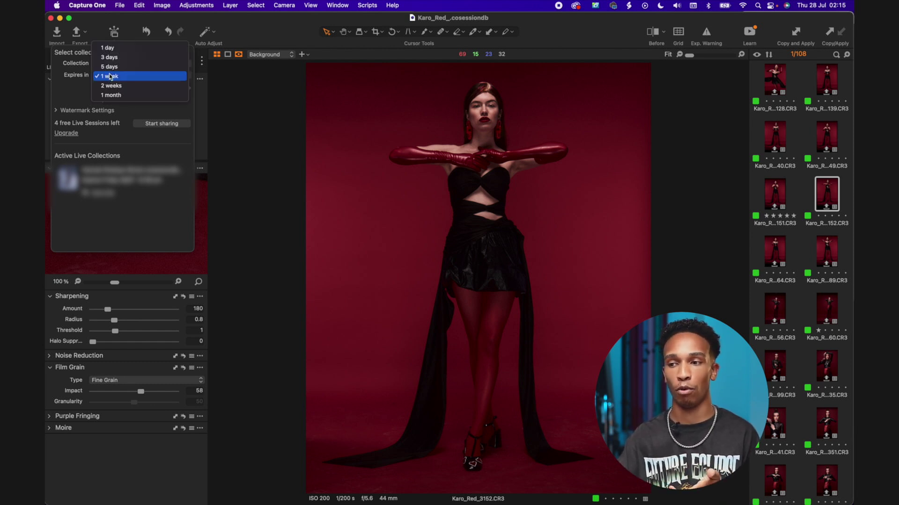
{"action": "left_click", "coordinate": [112, 77]}
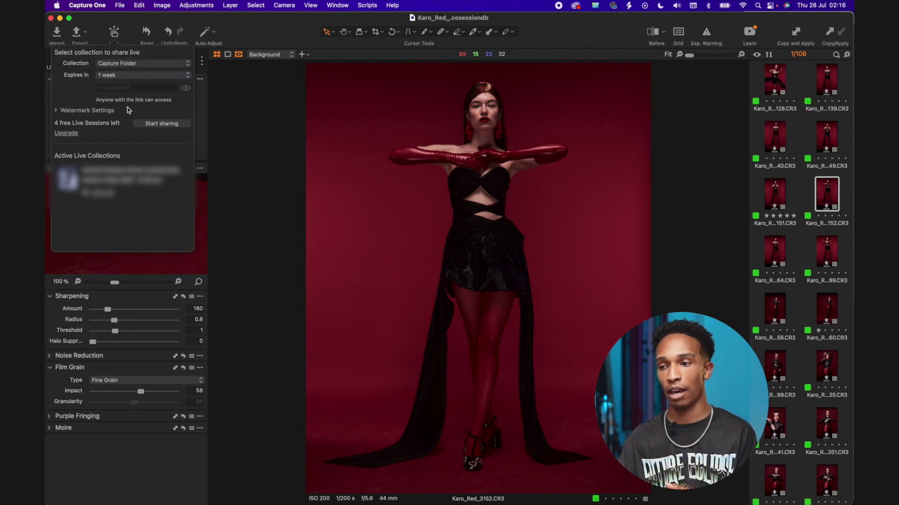
{"action": "left_click", "coordinate": [144, 125]}
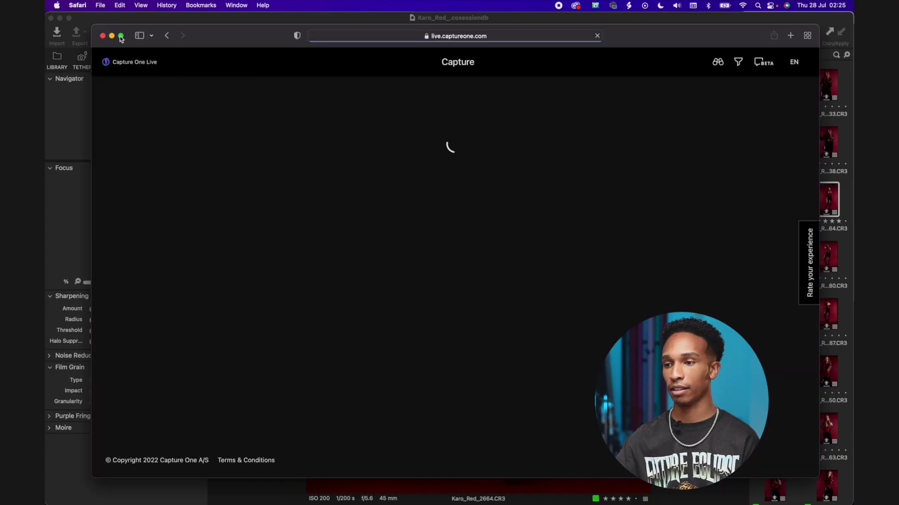
Step: Expand the Capture One Live page to full screen and load more of the shared Capture photos
{"action": "left_click", "coordinate": [121, 37]}
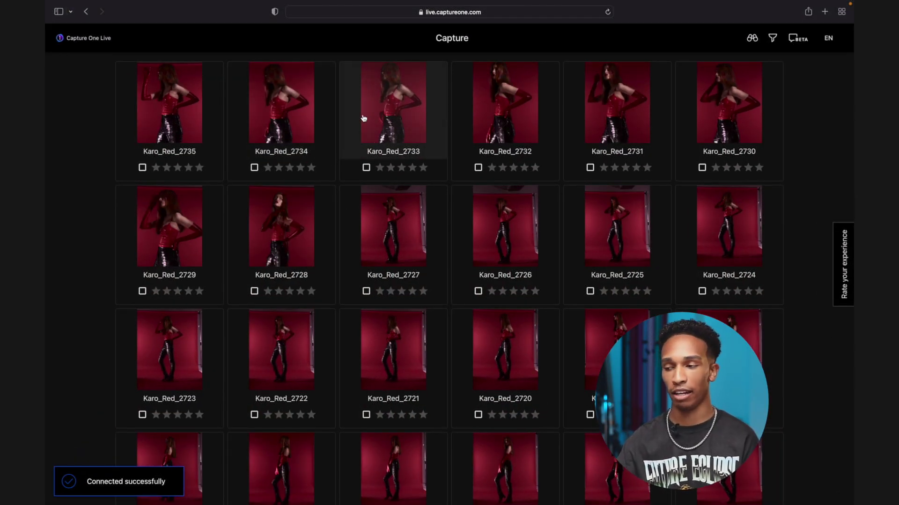
{"action": "scroll", "coordinate": [632, 149], "scroll_direction": "down", "scroll_amount": 6}
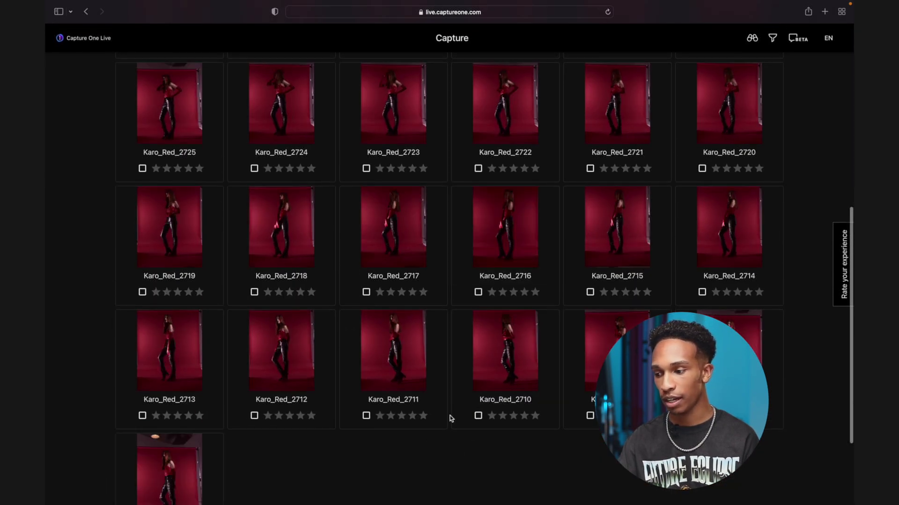
{"action": "scroll", "coordinate": [451, 412], "scroll_direction": "down", "scroll_amount": 3}
{"action": "left_click", "coordinate": [448, 451]}
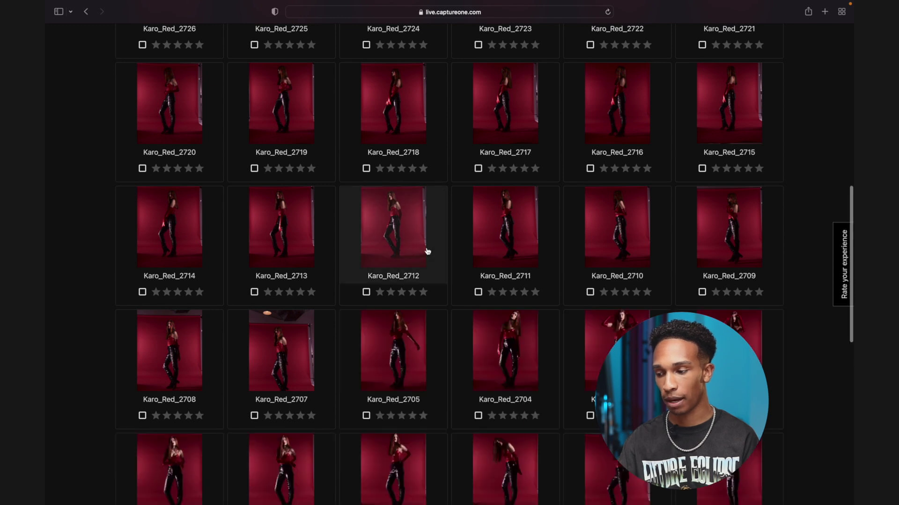
{"action": "scroll", "coordinate": [634, 105], "scroll_direction": "up", "scroll_amount": 15}
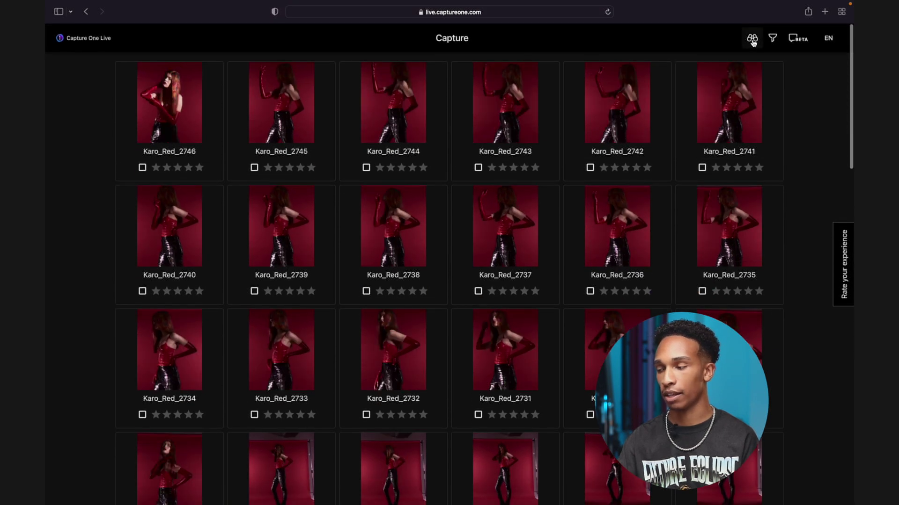
Step: Try following the live capture in the shared gallery and return to the photo overview
{"action": "left_click", "coordinate": [752, 40]}
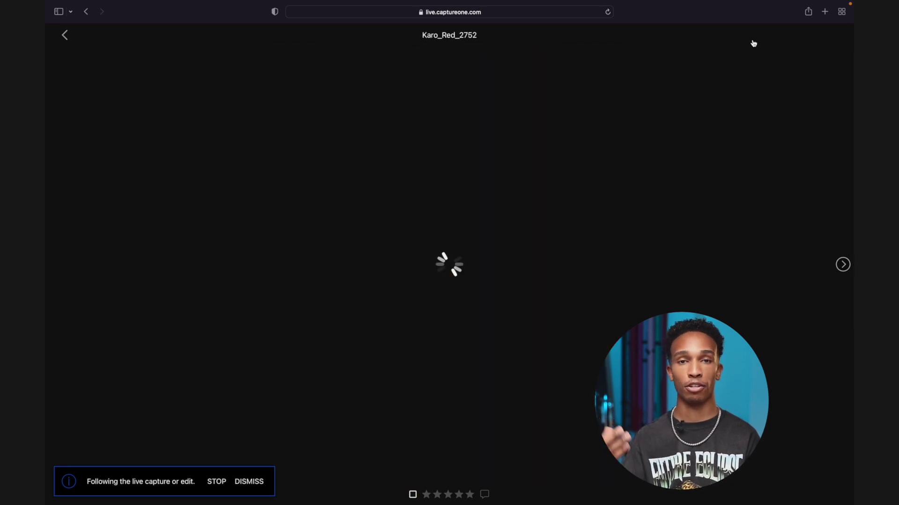
{"action": "left_click", "coordinate": [65, 35]}
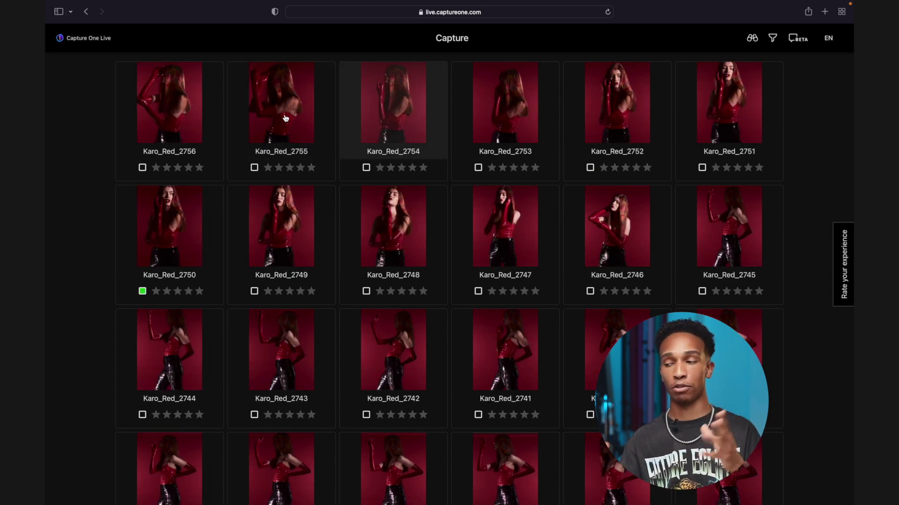
Step: Filter the shared Capture gallery to photos with the green color tag
{"action": "left_click", "coordinate": [772, 42]}
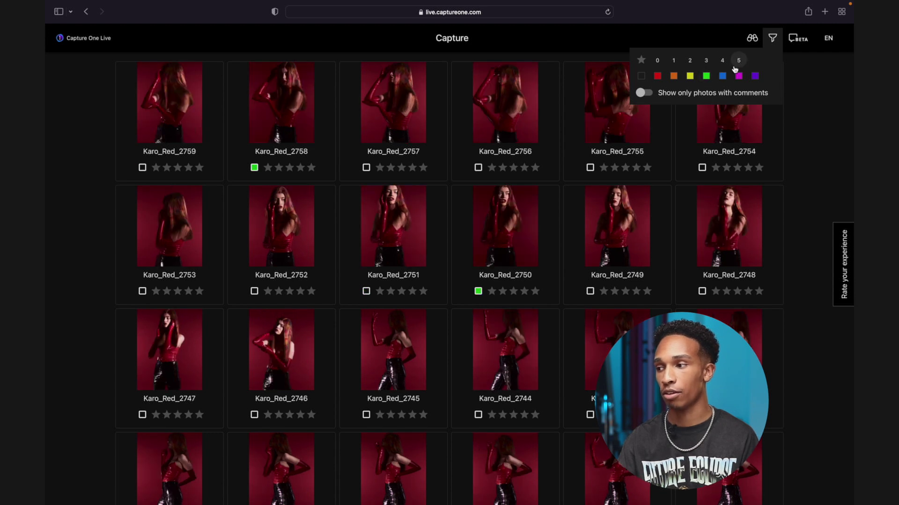
{"action": "left_click", "coordinate": [707, 77]}
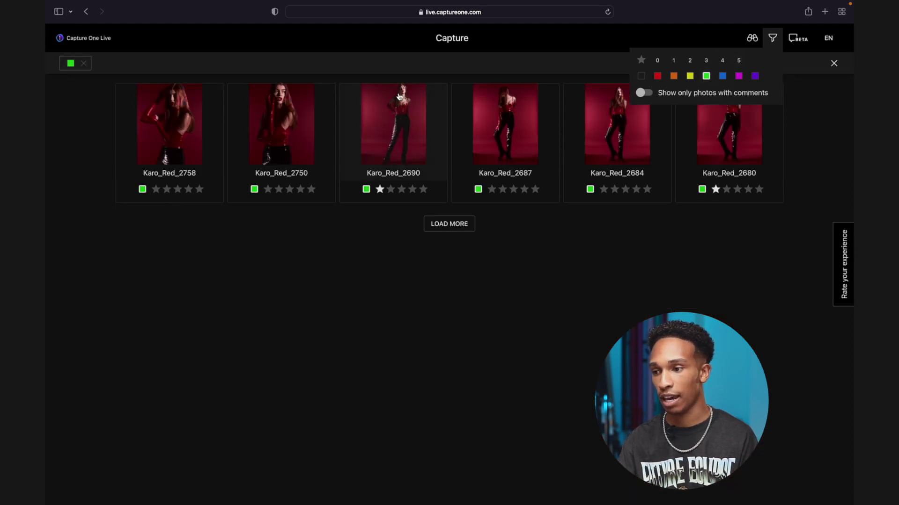
{"action": "left_click", "coordinate": [200, 142]}
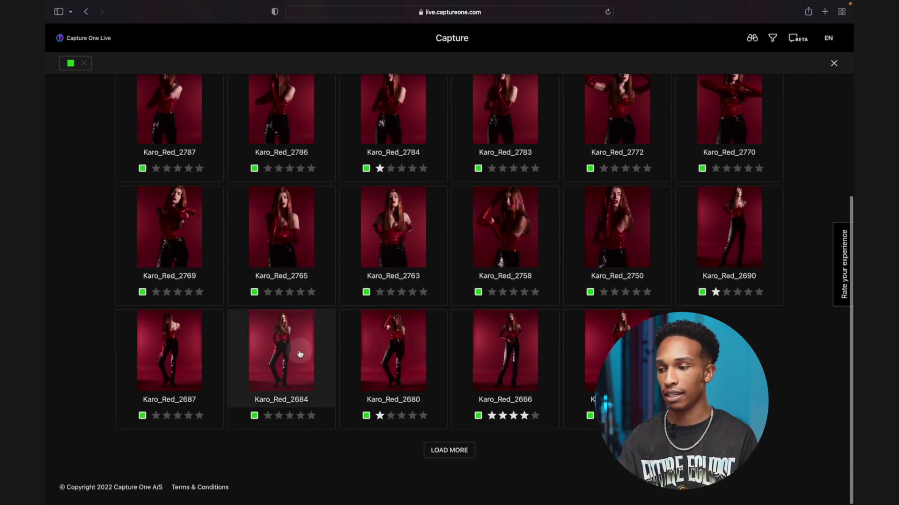
Step: Open Karo_Red_2684 in the shared gallery and rate it three stars
{"action": "left_click", "coordinate": [299, 354]}
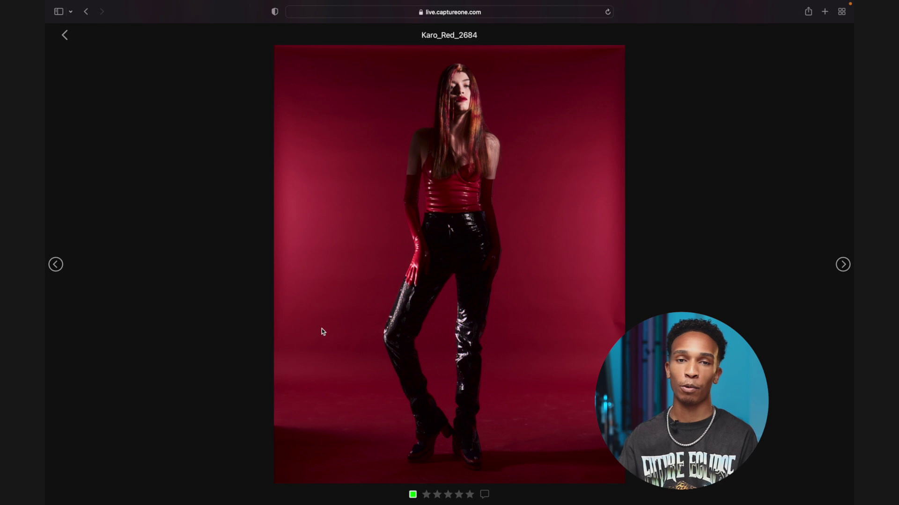
{"action": "left_click", "coordinate": [448, 495]}
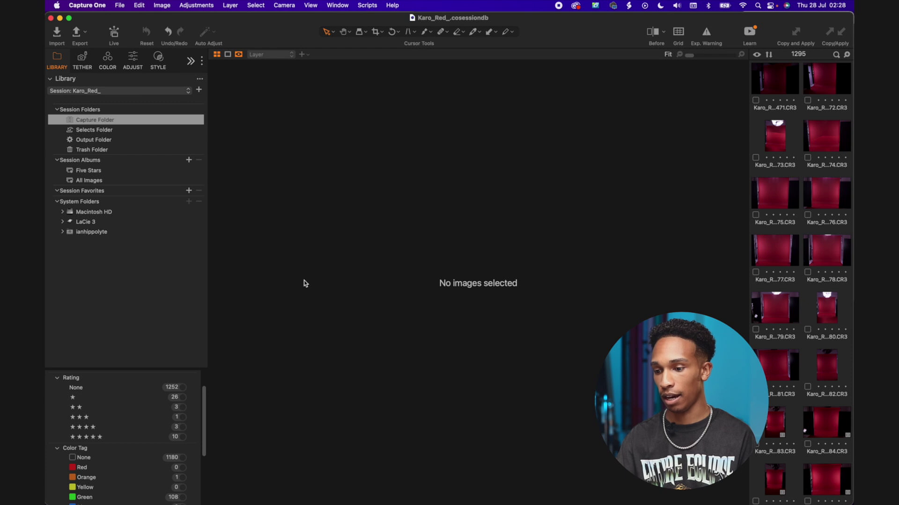
Step: In Capture One, filter the Capture Folder to three-star photos and select the matching image
{"action": "left_click", "coordinate": [182, 417]}
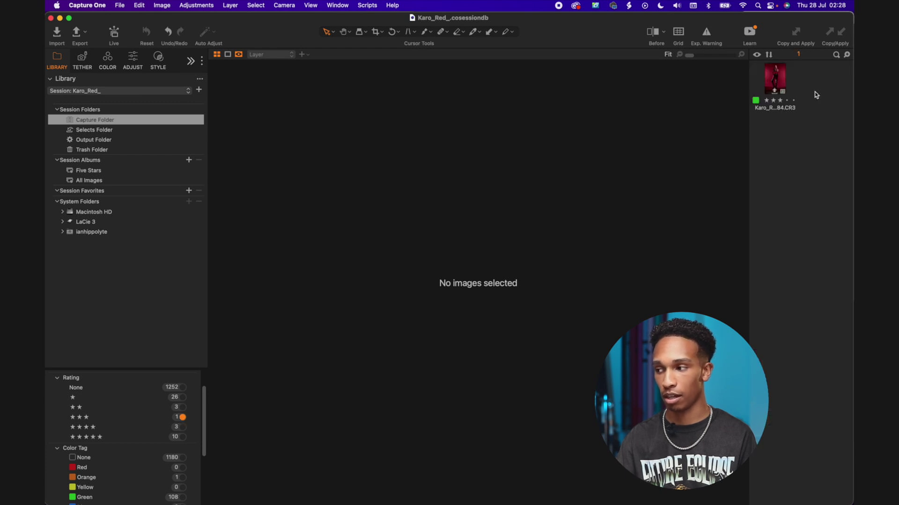
{"action": "left_click", "coordinate": [774, 78]}
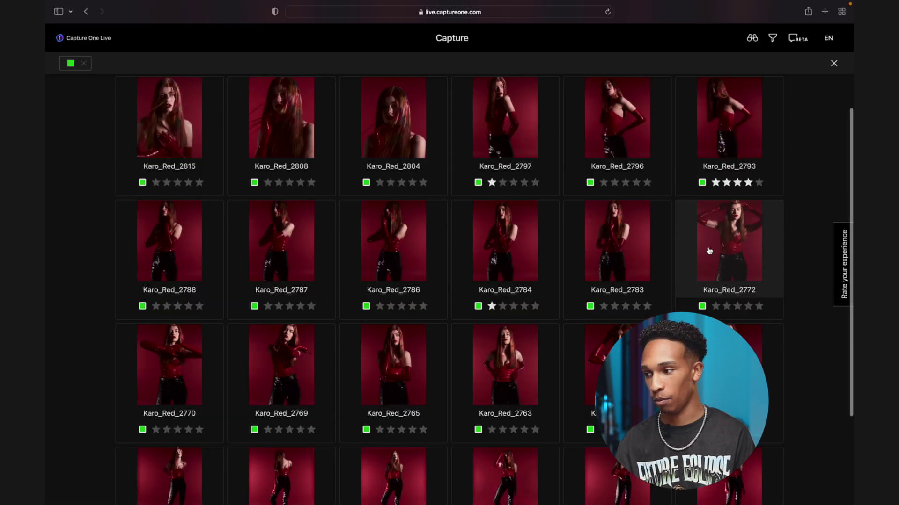
Step: Rate Karo_Red_2772 three stars in Capture One Live and open the same photo back in Capture One
{"action": "left_click", "coordinate": [709, 251]}
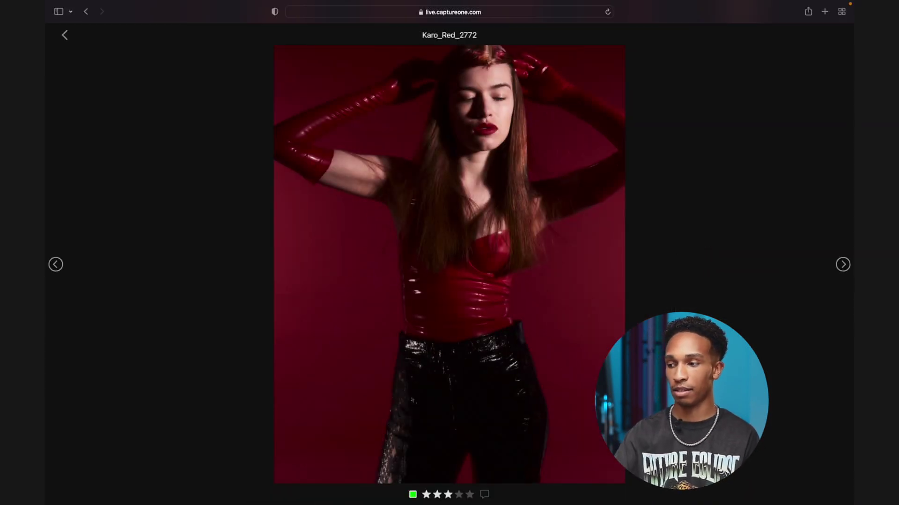
{"action": "key", "text": "ctrl+Left"}
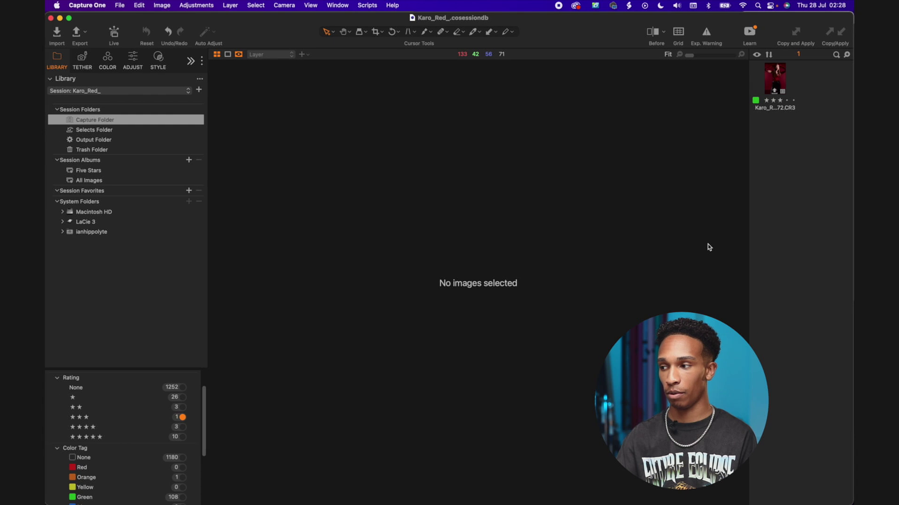
{"action": "left_click", "coordinate": [774, 80]}
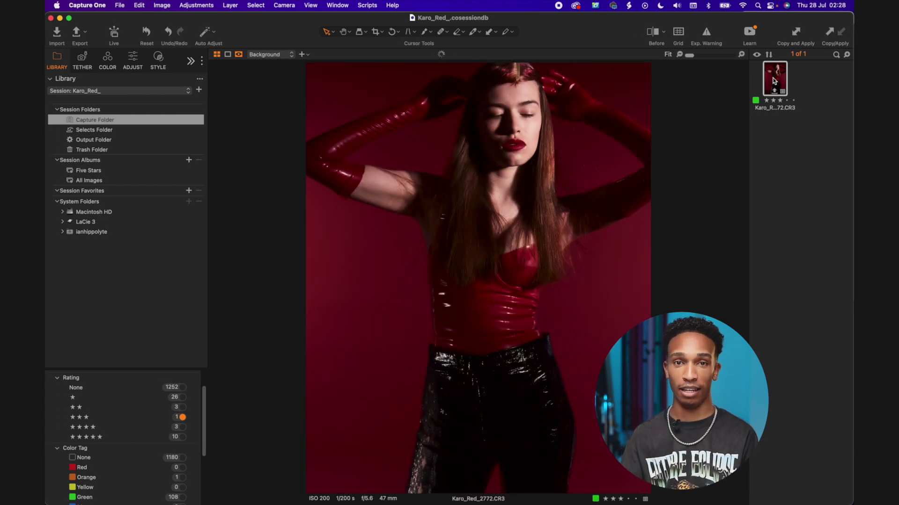